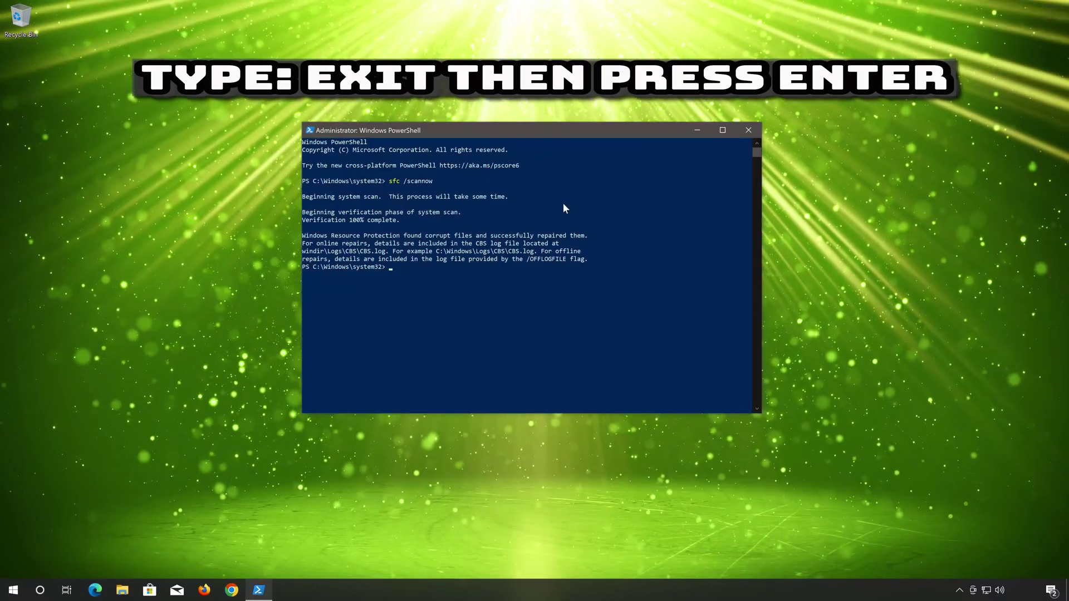
# End the PowerShell session with the exit command.
pyautogui.write('exit')
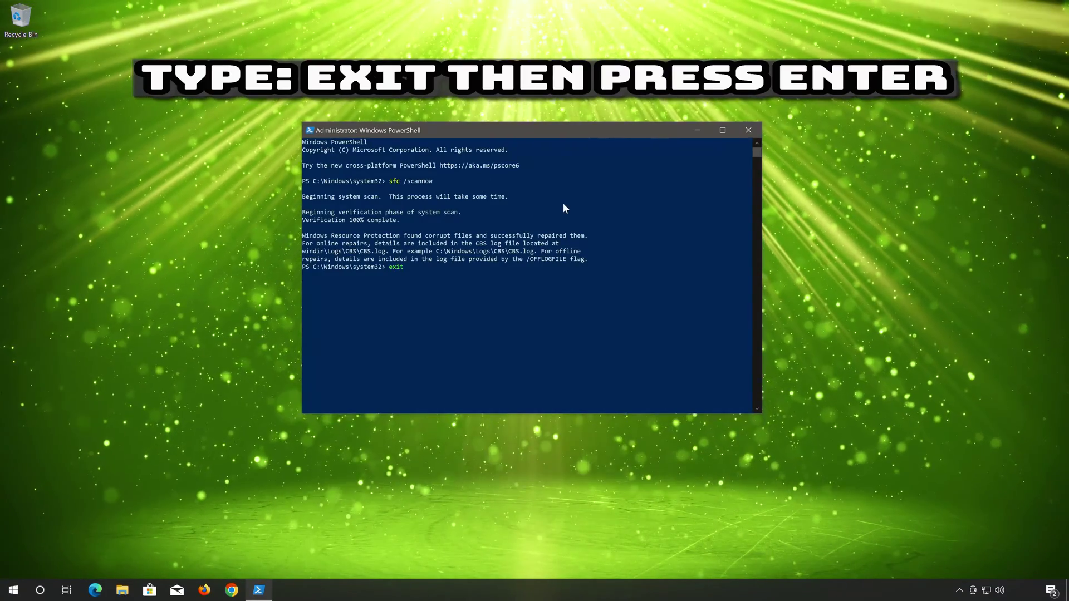
pyautogui.press('Return')
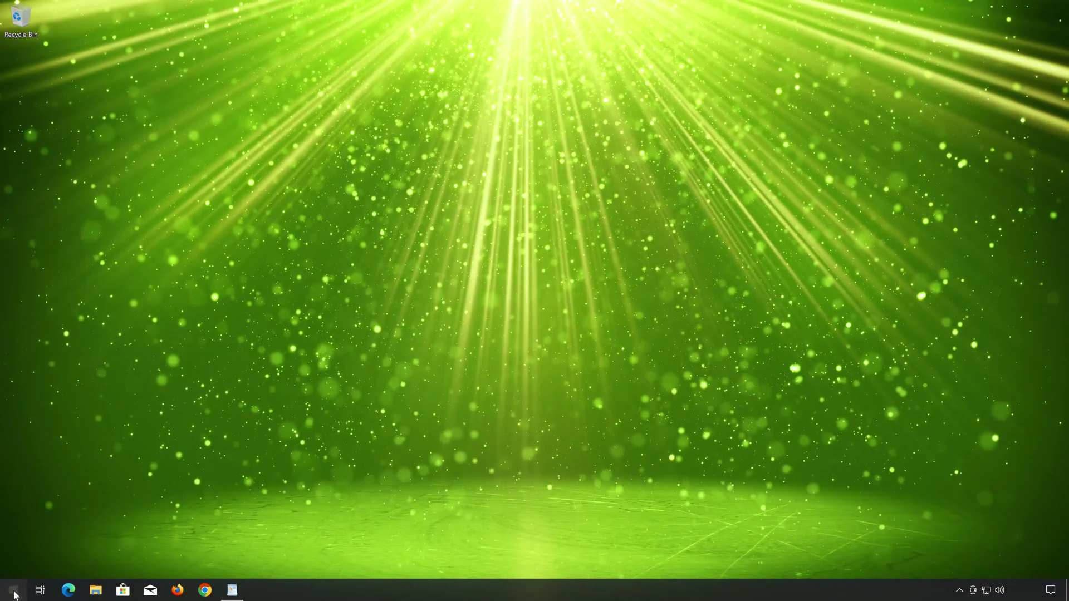
# Open Notepad with a blank document and shrink its window toward the middle of the desktop.
pyautogui.click(13, 592)
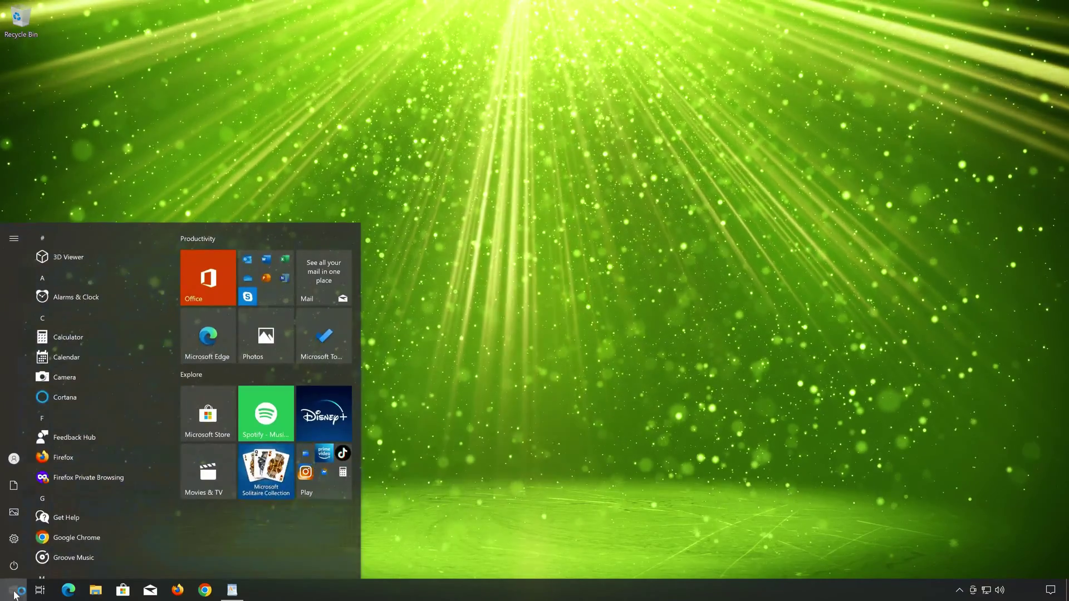
pyautogui.write('notepad')
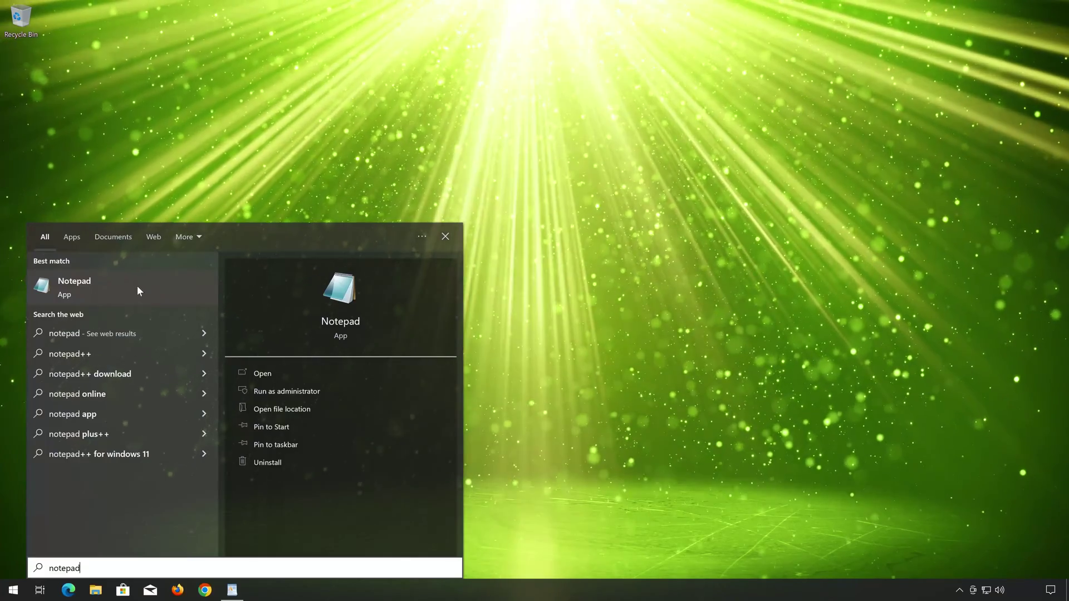
pyautogui.click(137, 285)
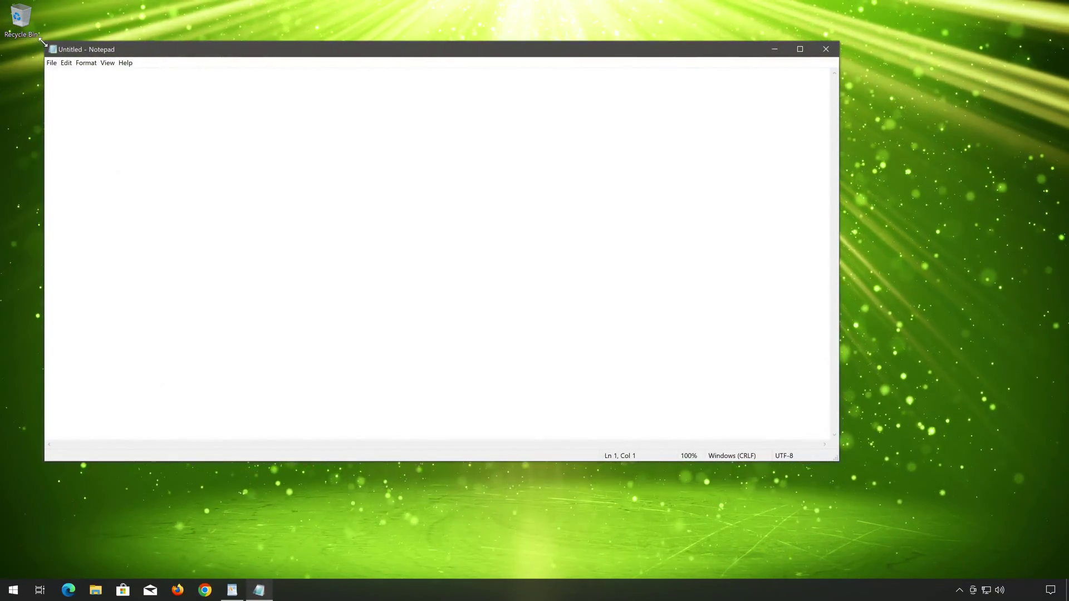
pyautogui.moveTo(141, 99); pyautogui.dragTo(389, 190)
pyautogui.moveTo(461, 197); pyautogui.dragTo(464, 169)
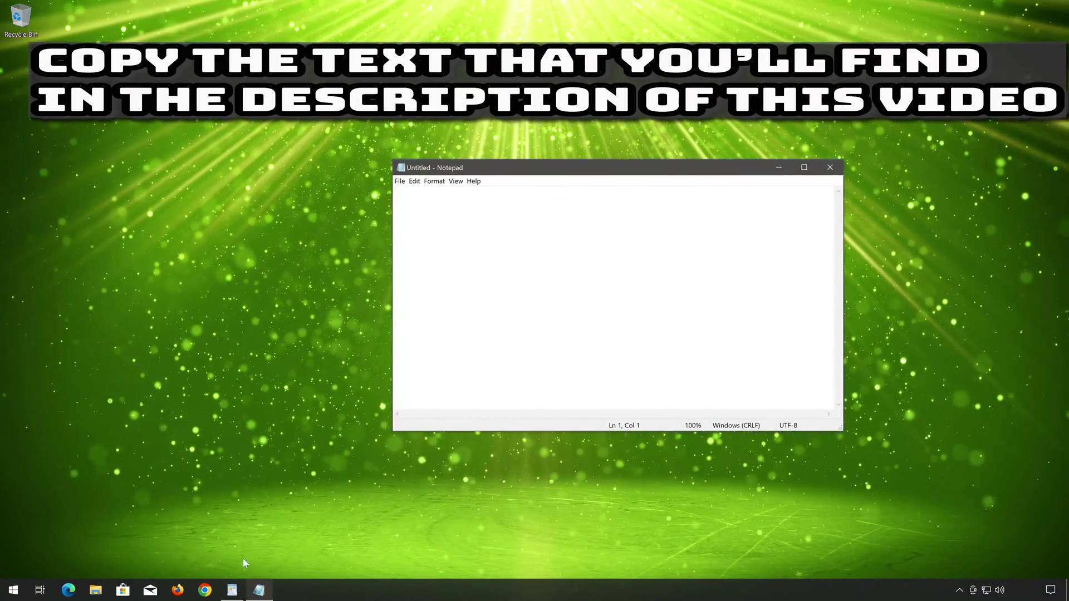
# Copy all the command lines, from net stop bits to net start cryptsvc, from the WordPad document into the blank Notepad file.
pyautogui.click(231, 591)
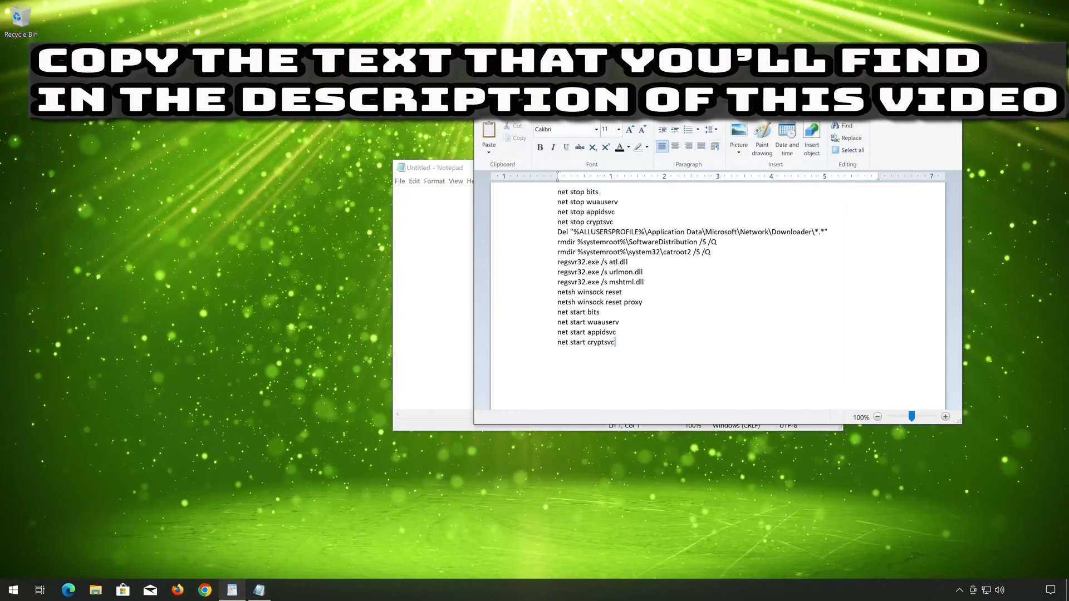
pyautogui.moveTo(616, 342); pyautogui.dragTo(558, 192)
pyautogui.rightClick(567, 197)
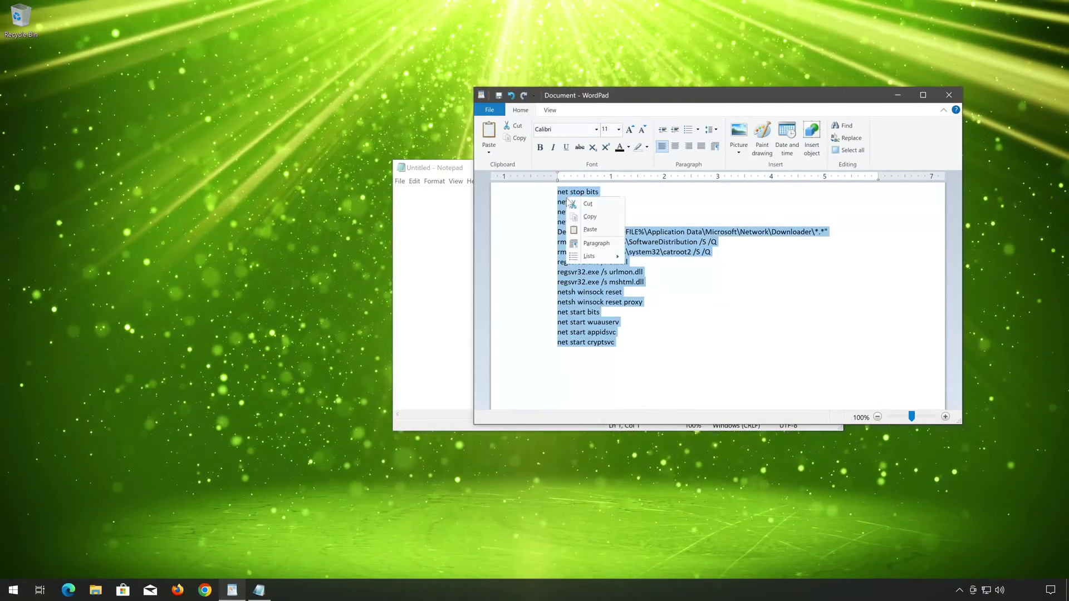
pyautogui.click(589, 216)
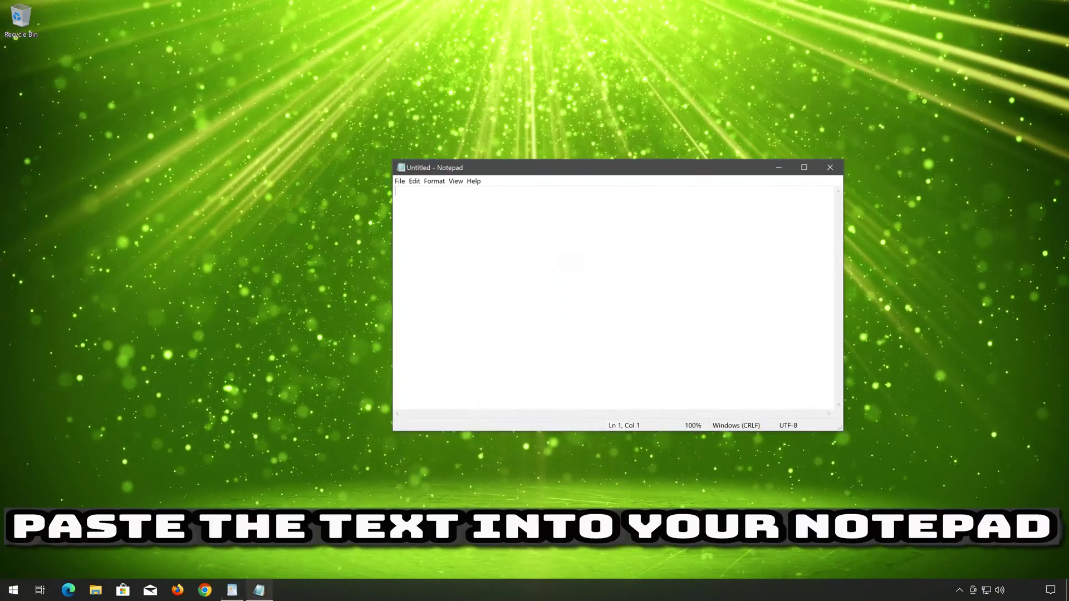
pyautogui.rightClick(513, 212)
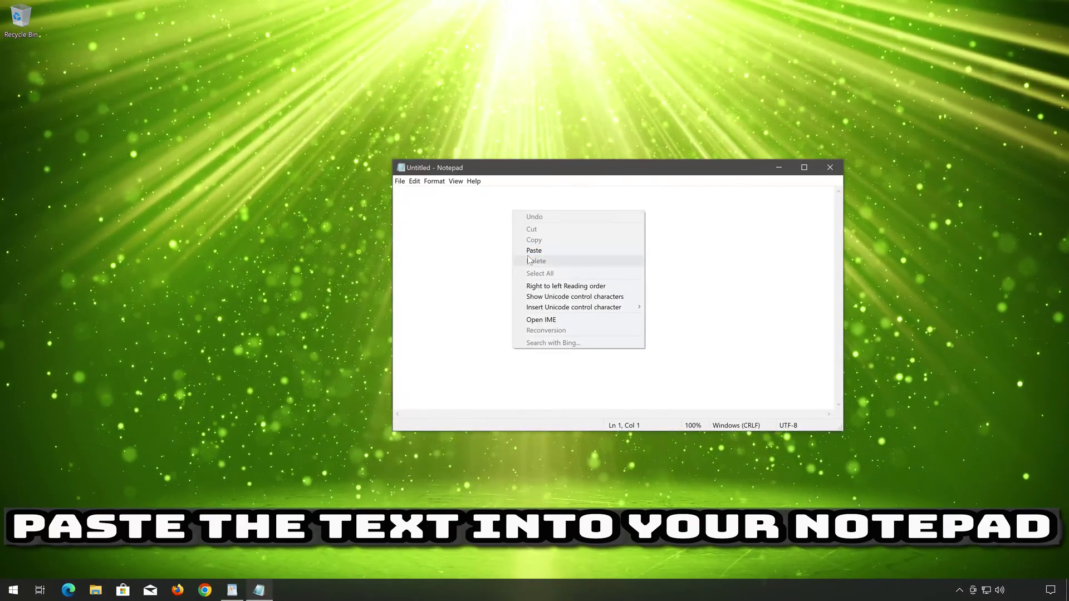
pyautogui.click(532, 251)
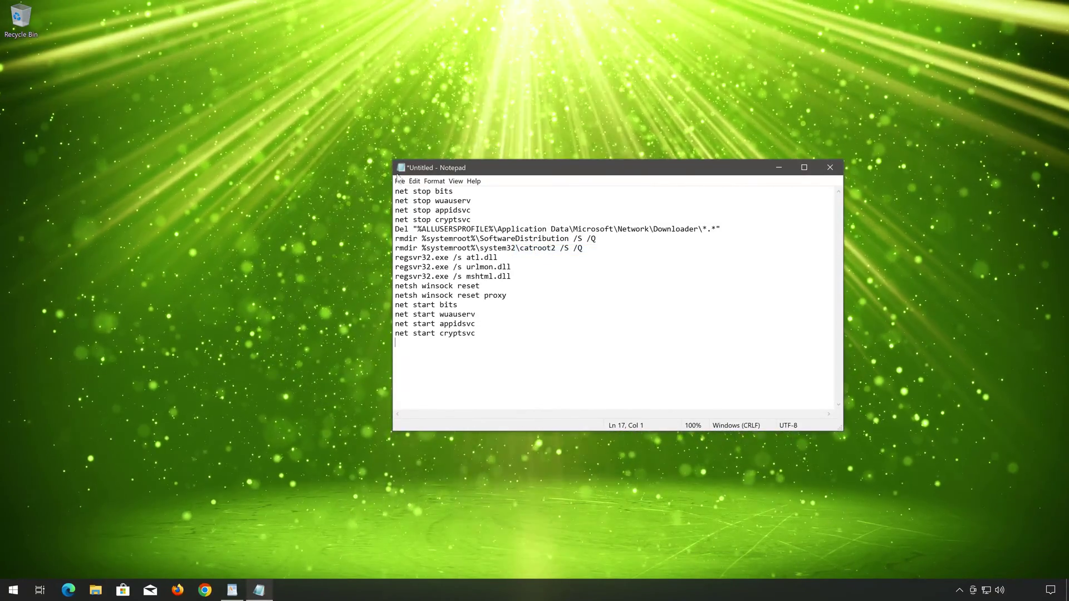
# Save the Notepad file to the Desktop as fix.bat with file type All Files, and close Notepad.
pyautogui.click(399, 181)
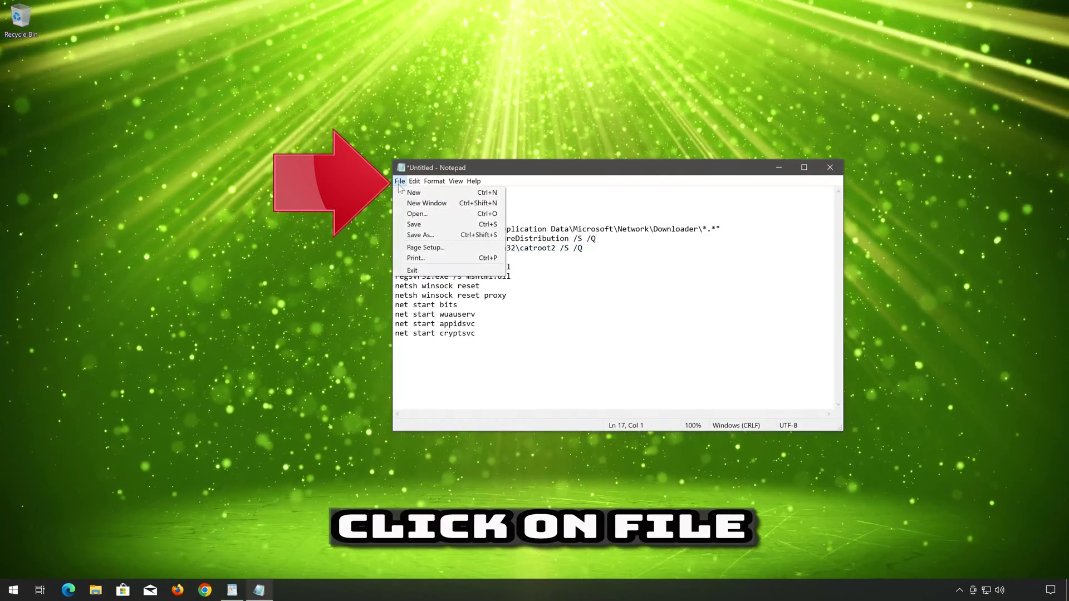
pyautogui.click(447, 237)
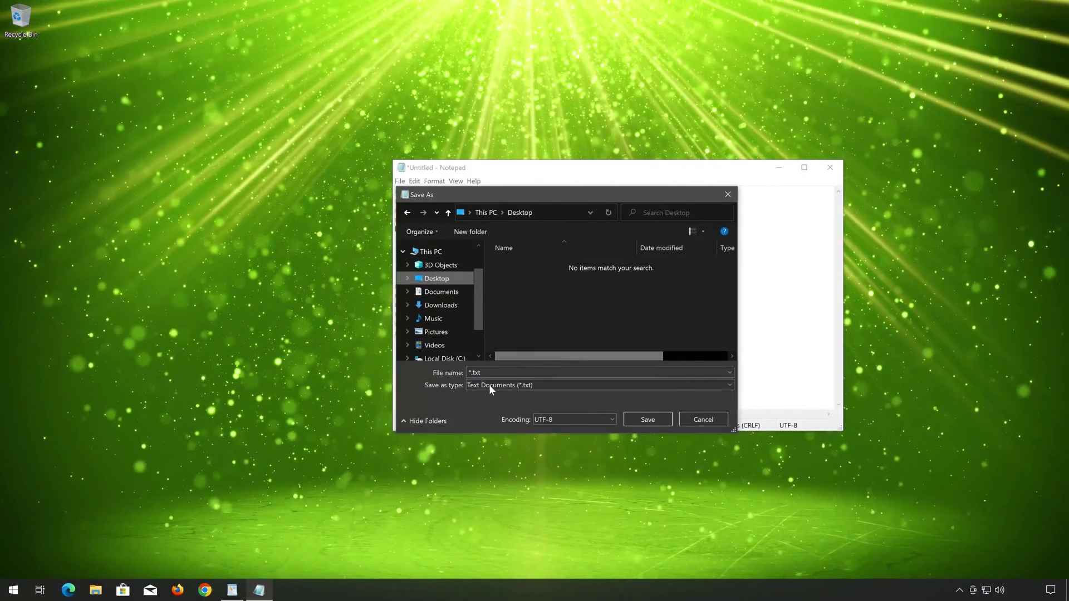
pyautogui.click(487, 387)
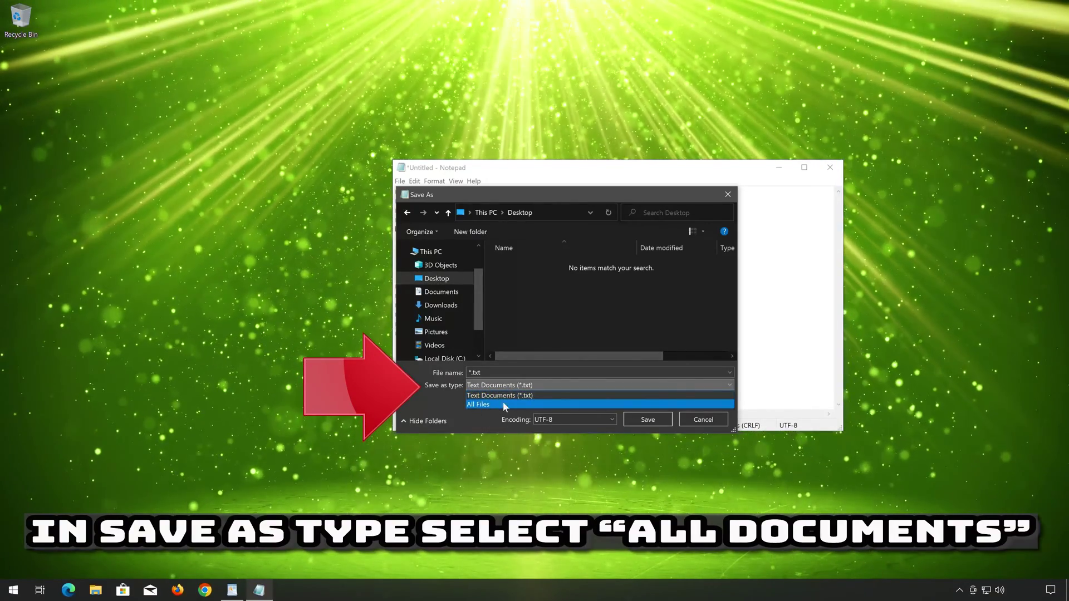
pyautogui.click(489, 404)
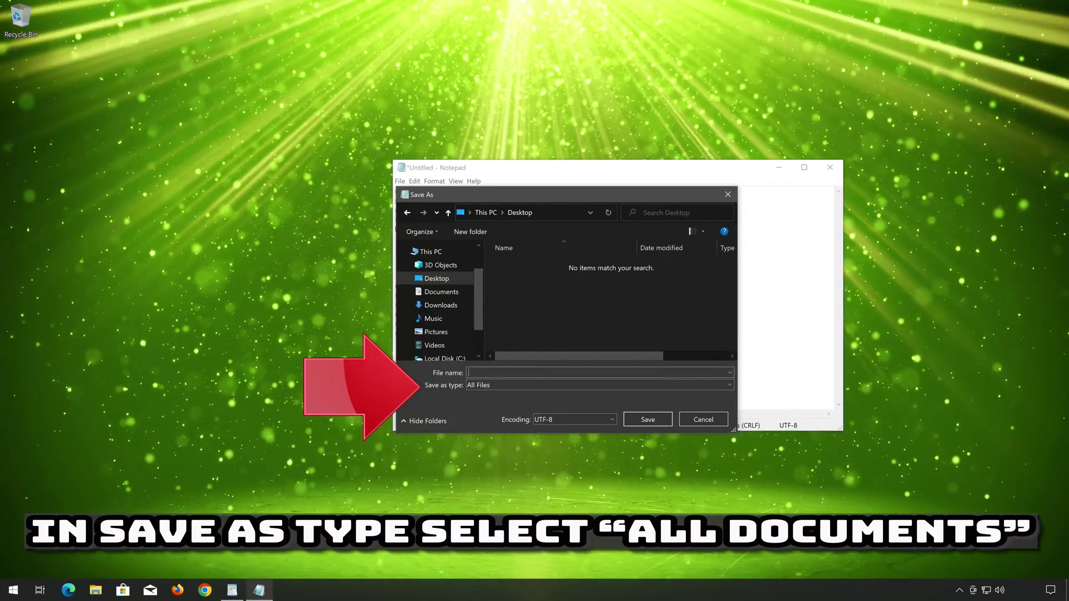
pyautogui.write('fix')
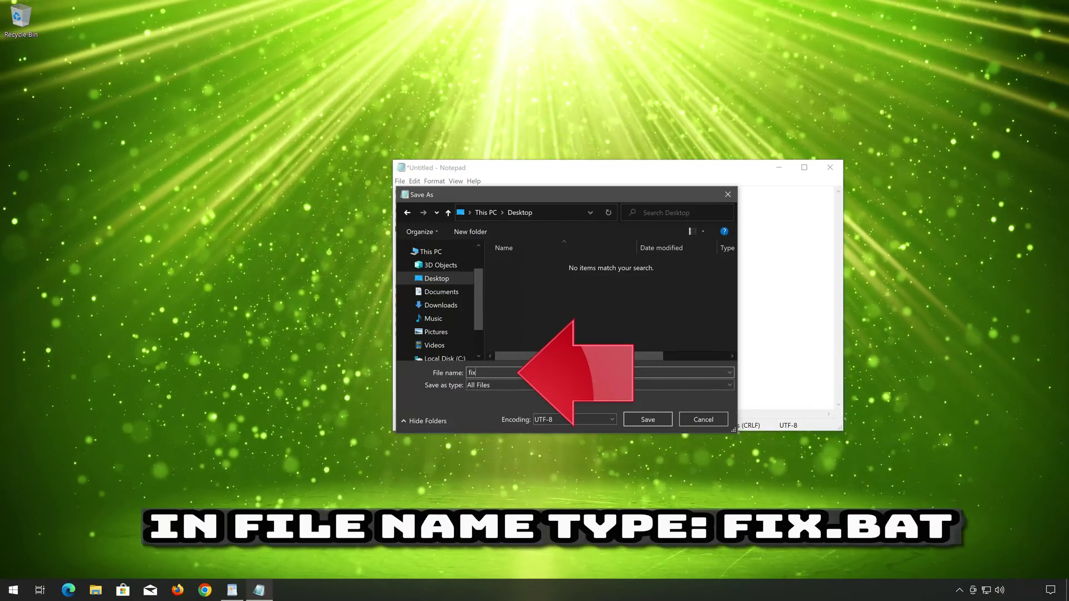
pyautogui.write('.bat')
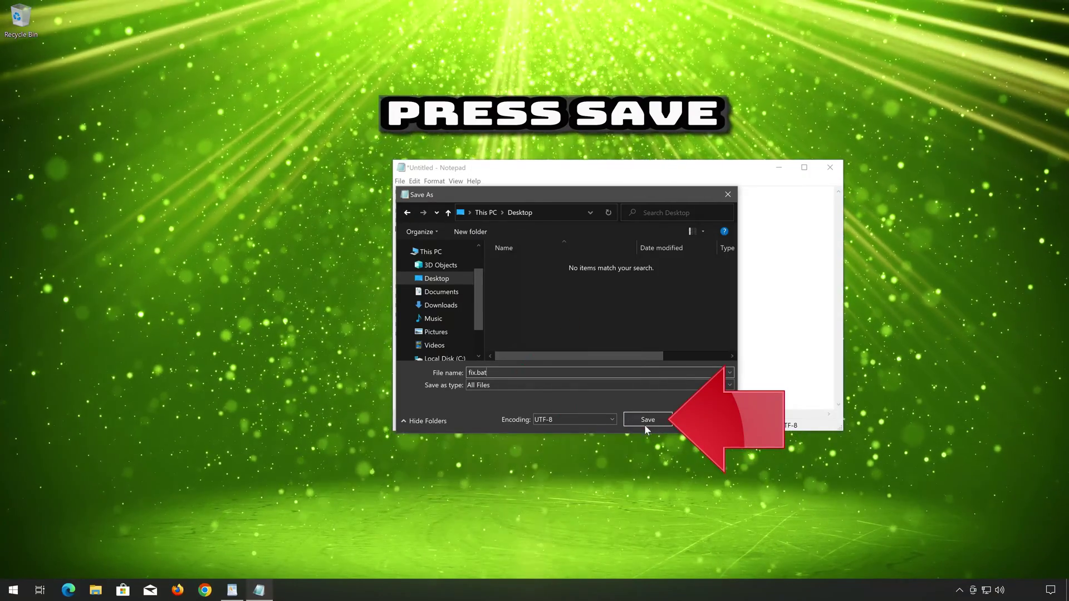
pyautogui.click(644, 424)
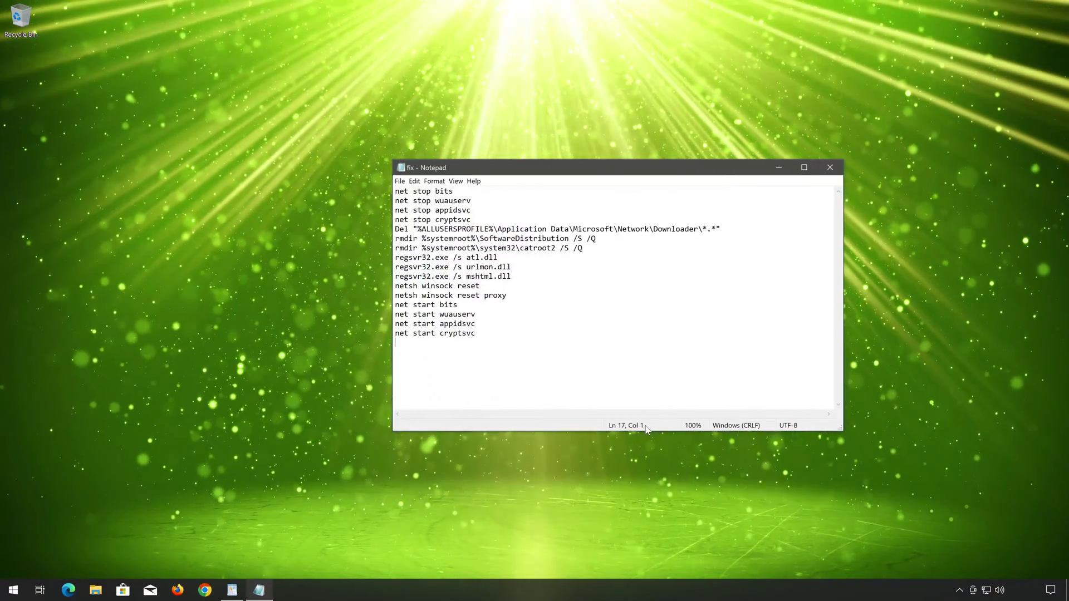
pyautogui.click(829, 168)
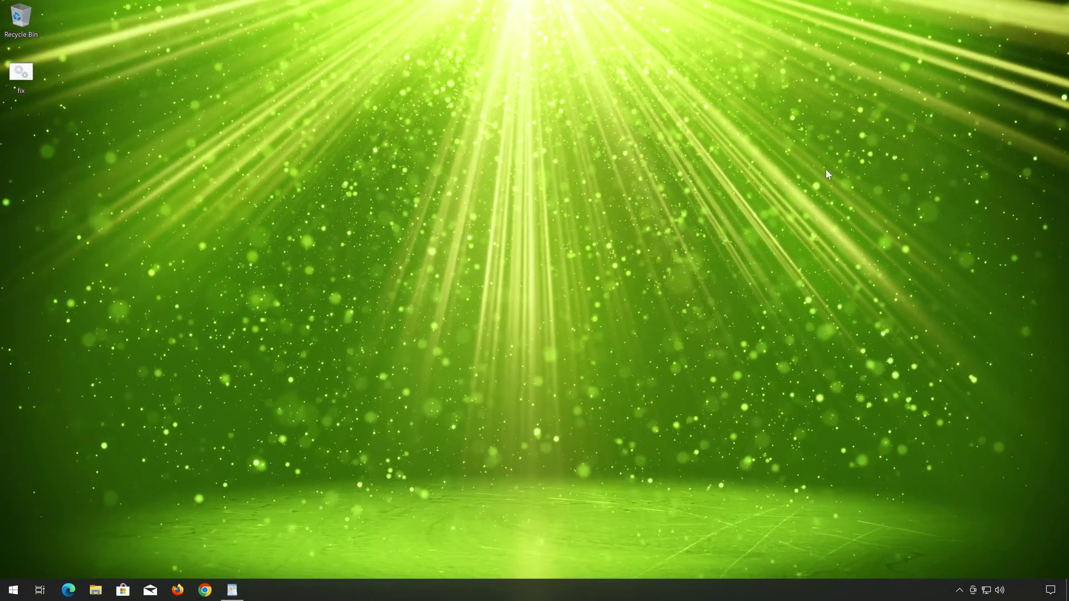
# Run the fix batch file on the desktop as administrator and answer y to deleting the Downloader folder's files.
pyautogui.rightClick(20, 75)
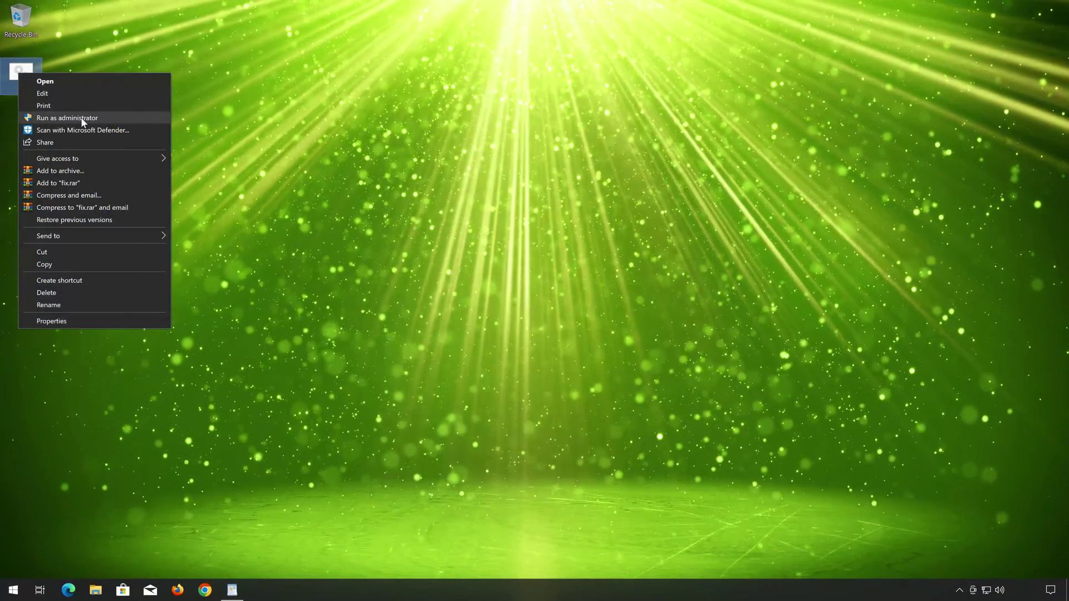
pyautogui.click(81, 118)
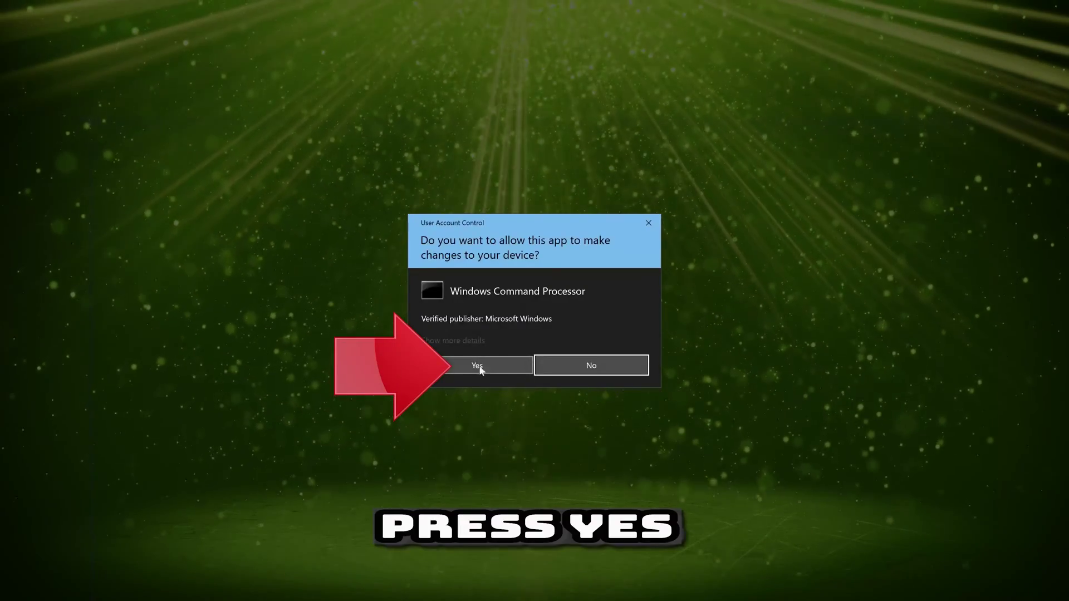
pyautogui.click(474, 369)
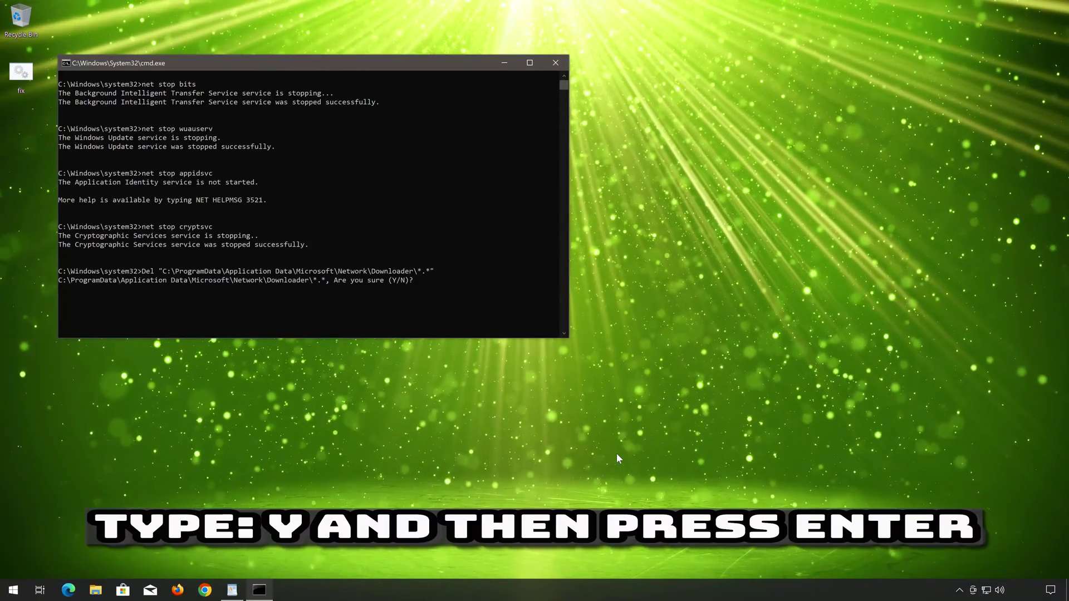
pyautogui.write('y')
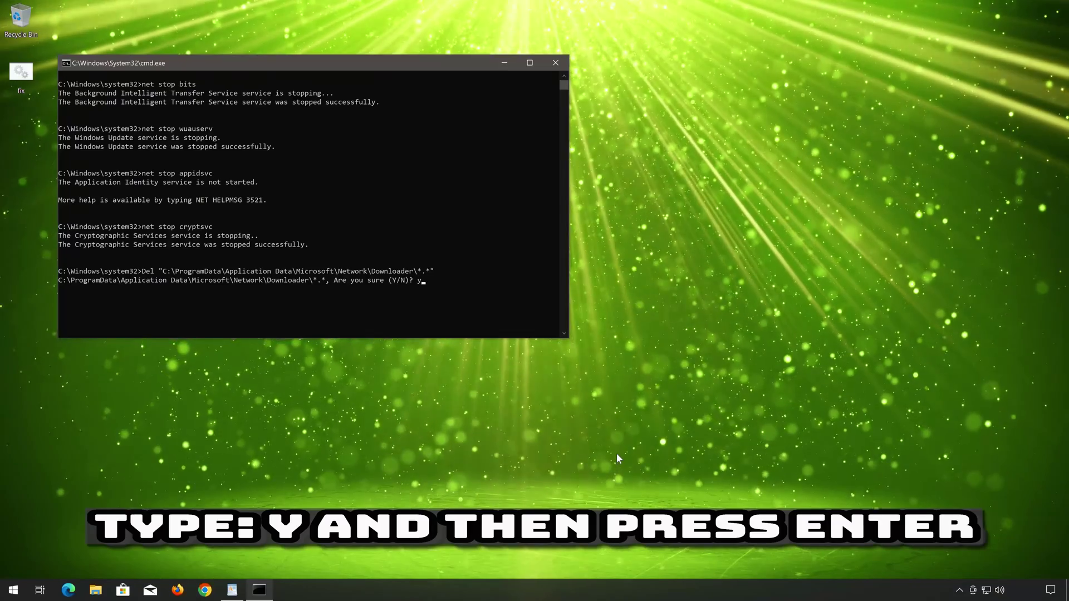
pyautogui.press('Return')
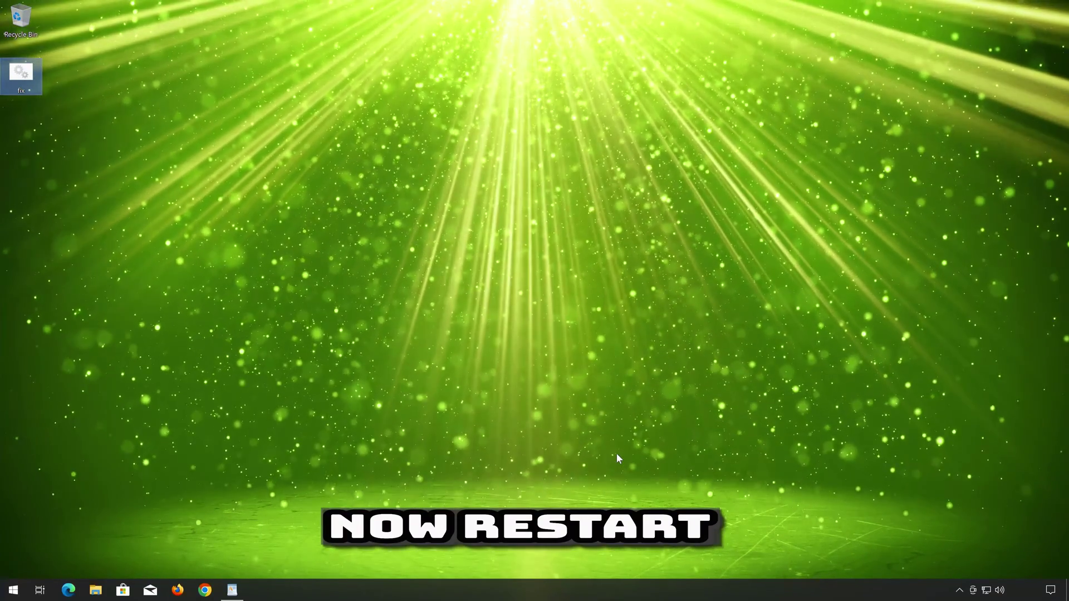
# Restart the computer.
pyautogui.click(602, 449)
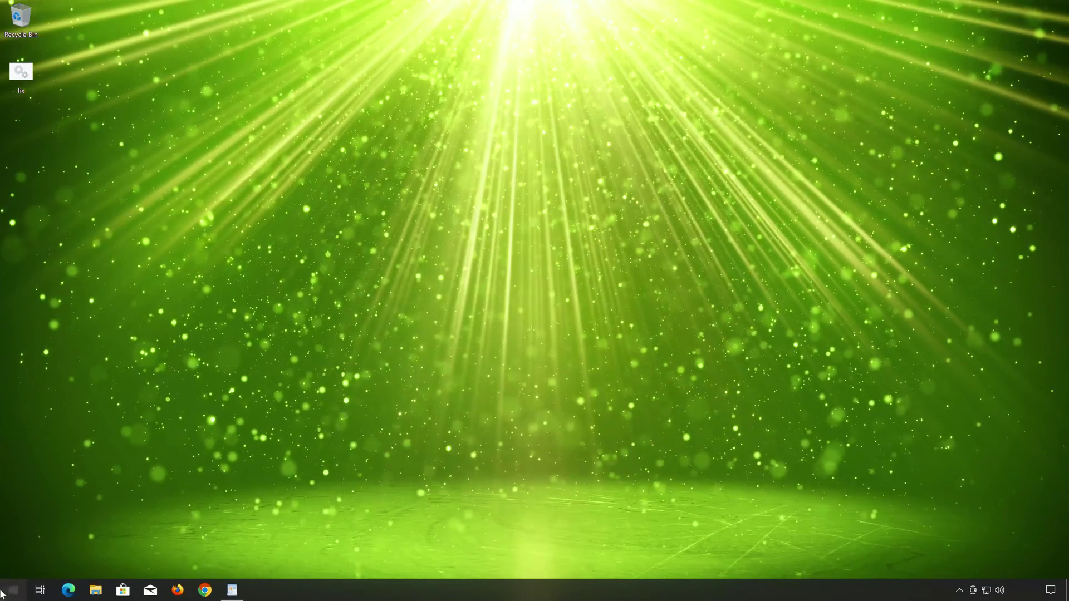
pyautogui.click(11, 589)
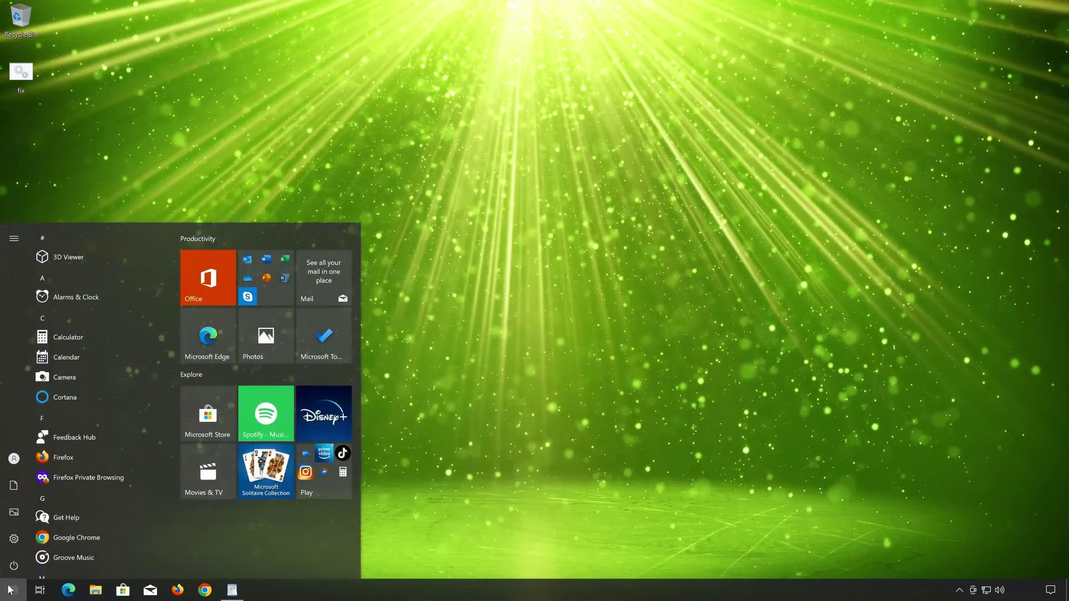
pyautogui.click(14, 567)
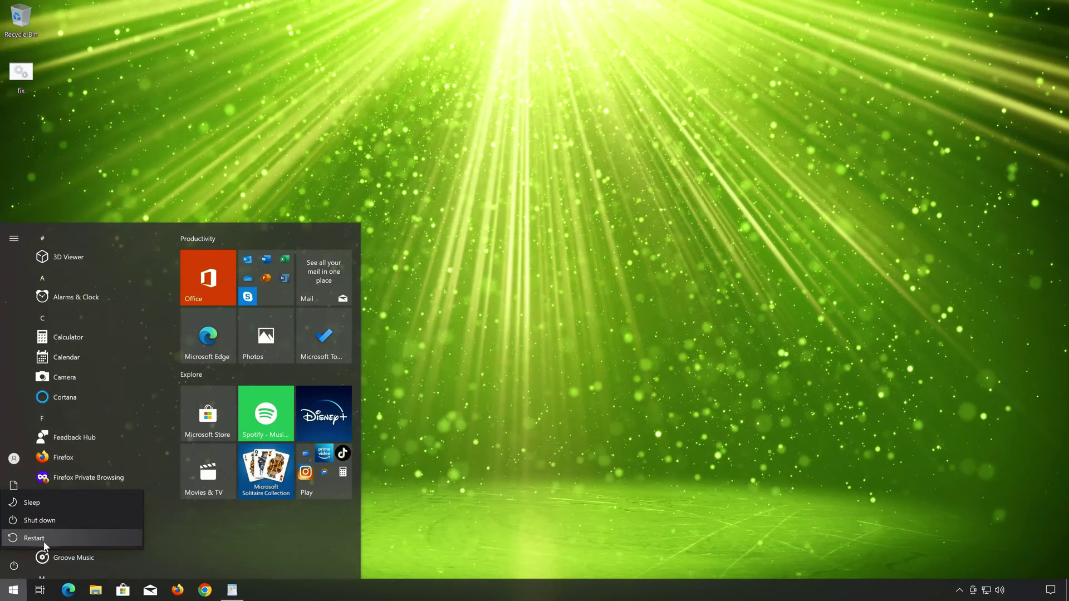
pyautogui.click(45, 539)
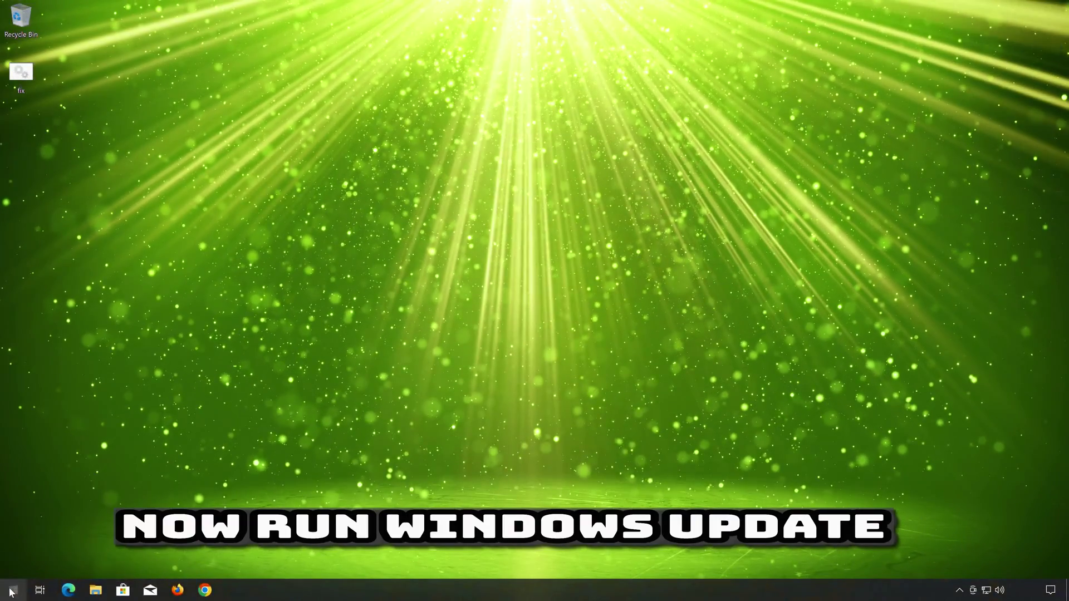
# Open the Update & Security section of Windows Settings.
pyautogui.click(12, 591)
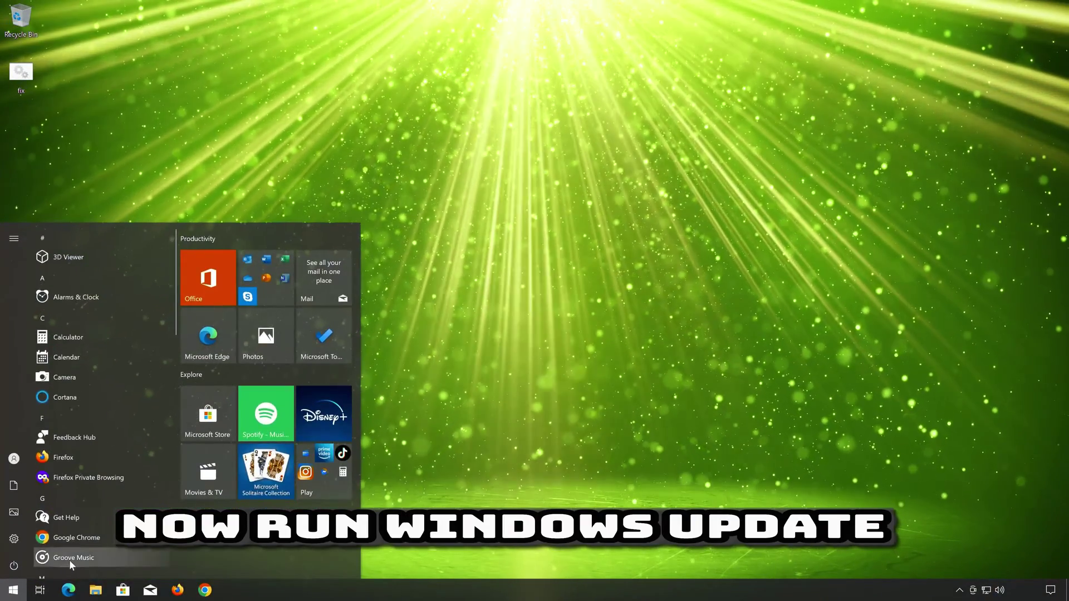
pyautogui.click(14, 539)
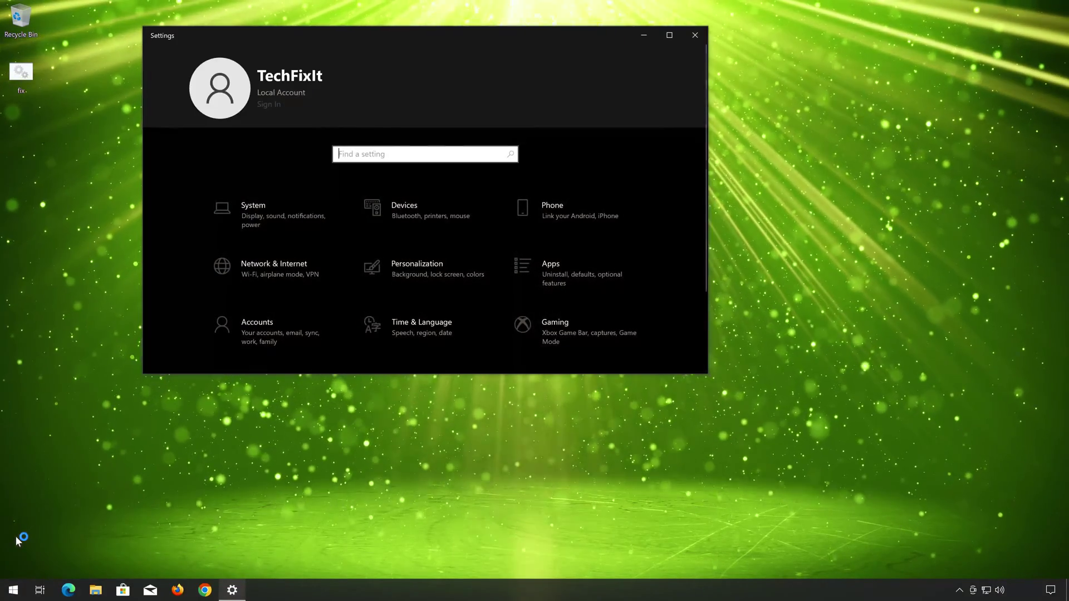
pyautogui.scroll(-3, 291, 334)
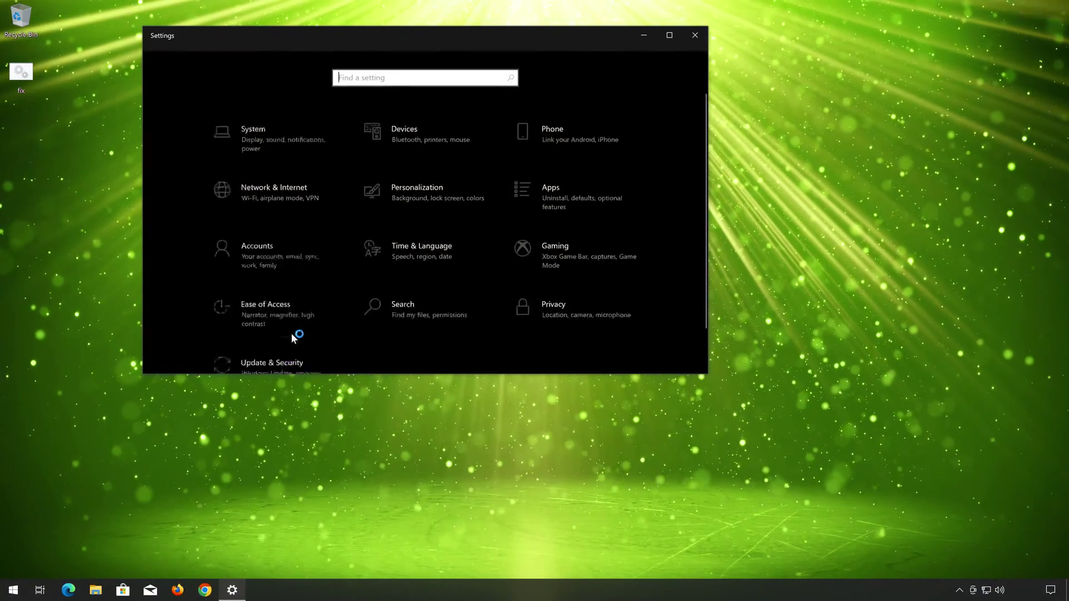
pyautogui.click(292, 337)
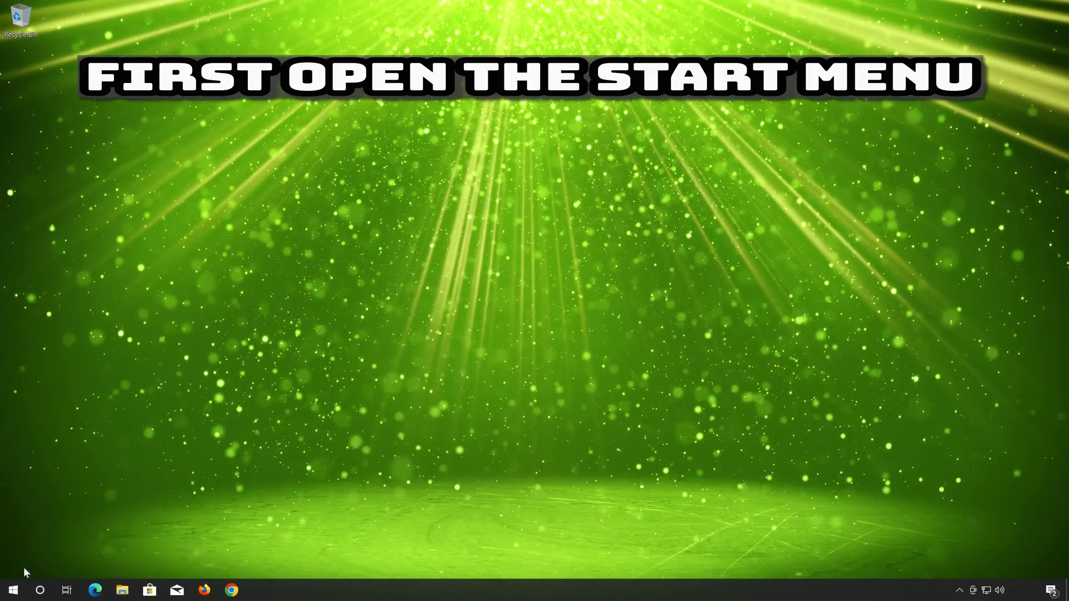
# Open Windows Settings from the desktop.
pyautogui.click(8, 594)
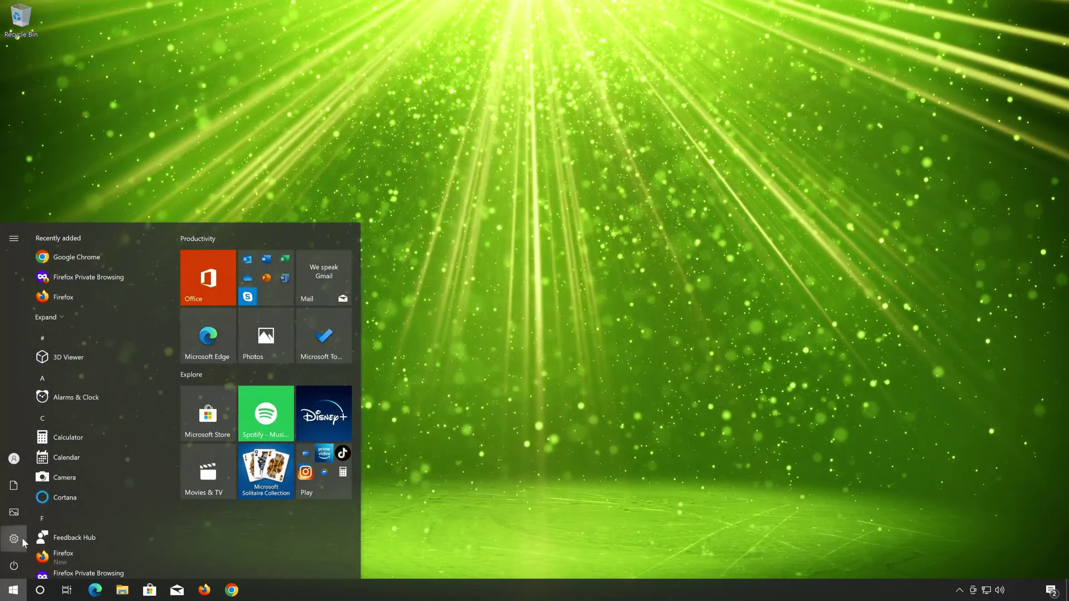
pyautogui.moveTo(24, 542)
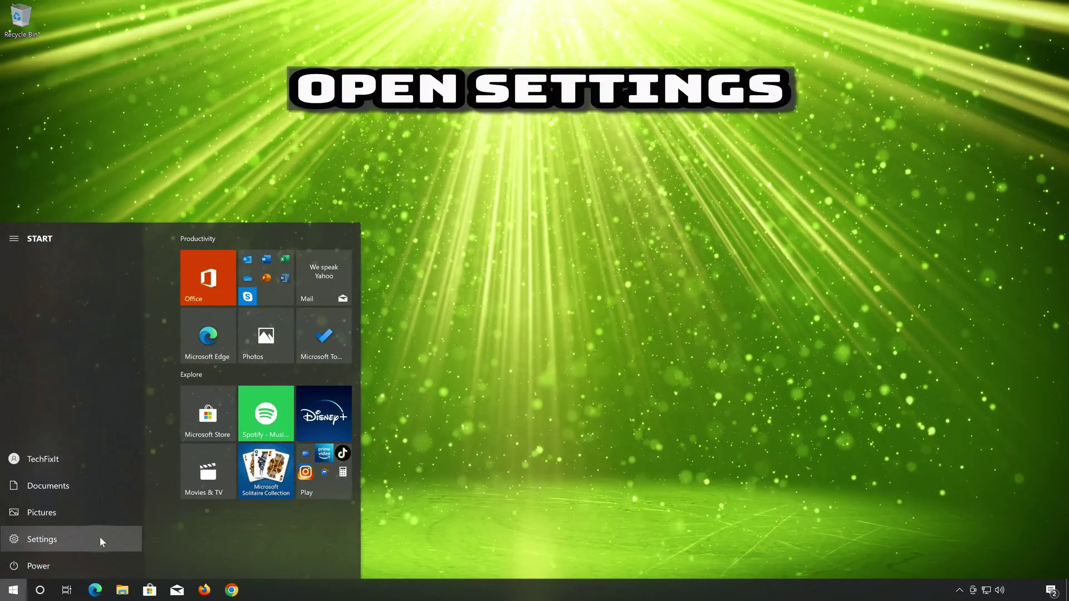
pyautogui.click(100, 538)
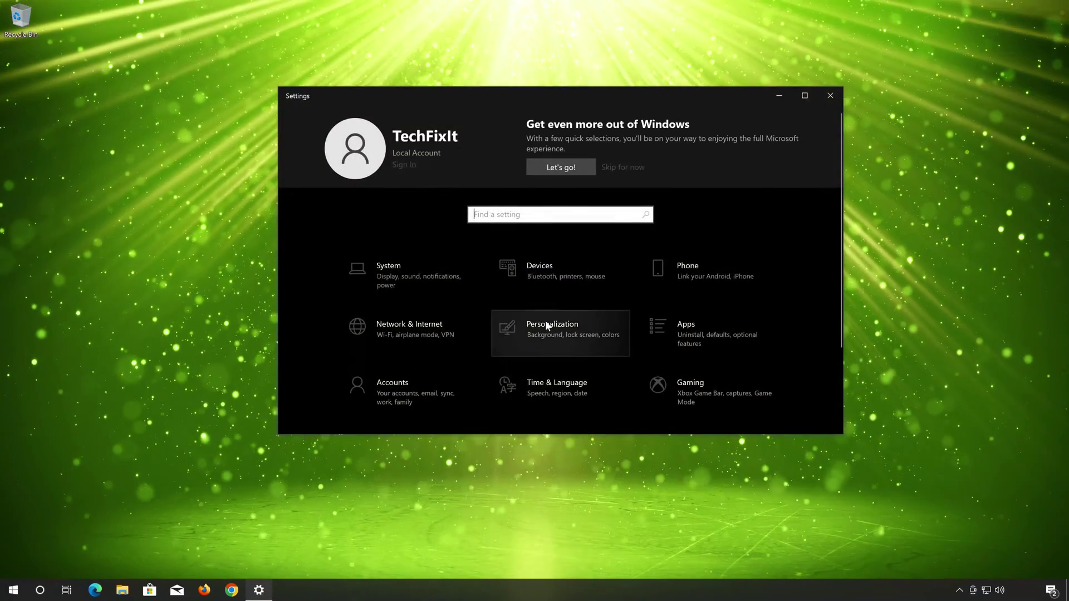
# Open the additional troubleshooters list from the Troubleshoot page of the Update & Security settings.
pyautogui.scroll(-2, 548, 321)
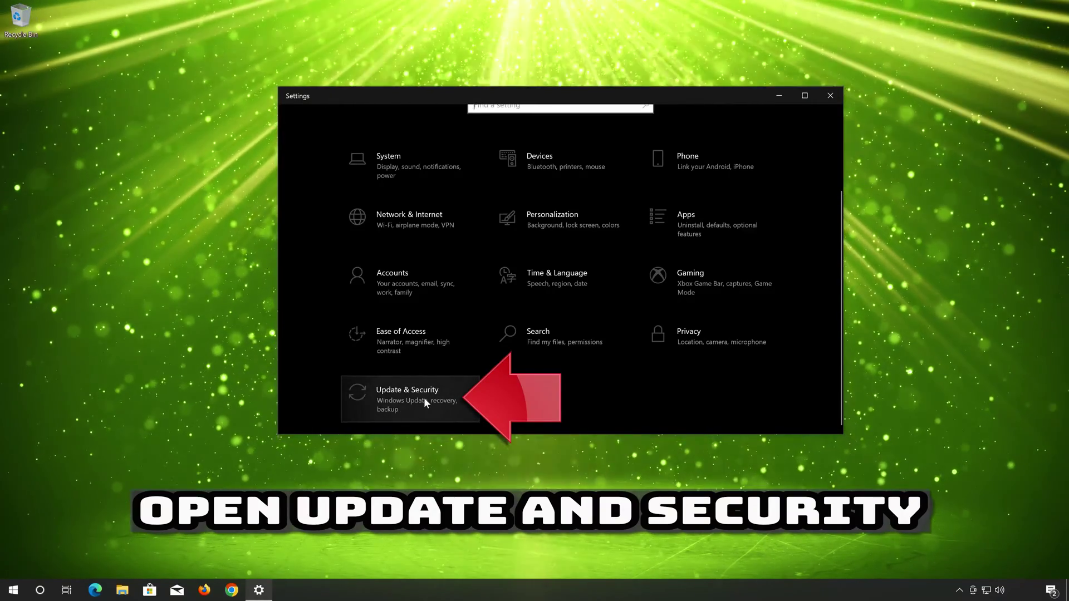
pyautogui.click(424, 399)
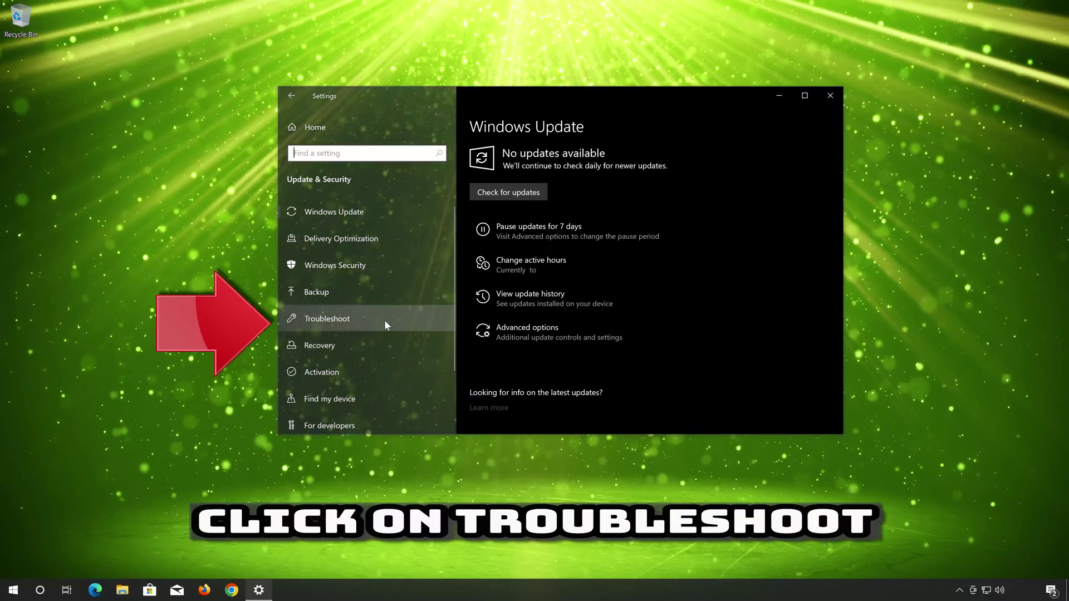
pyautogui.click(384, 320)
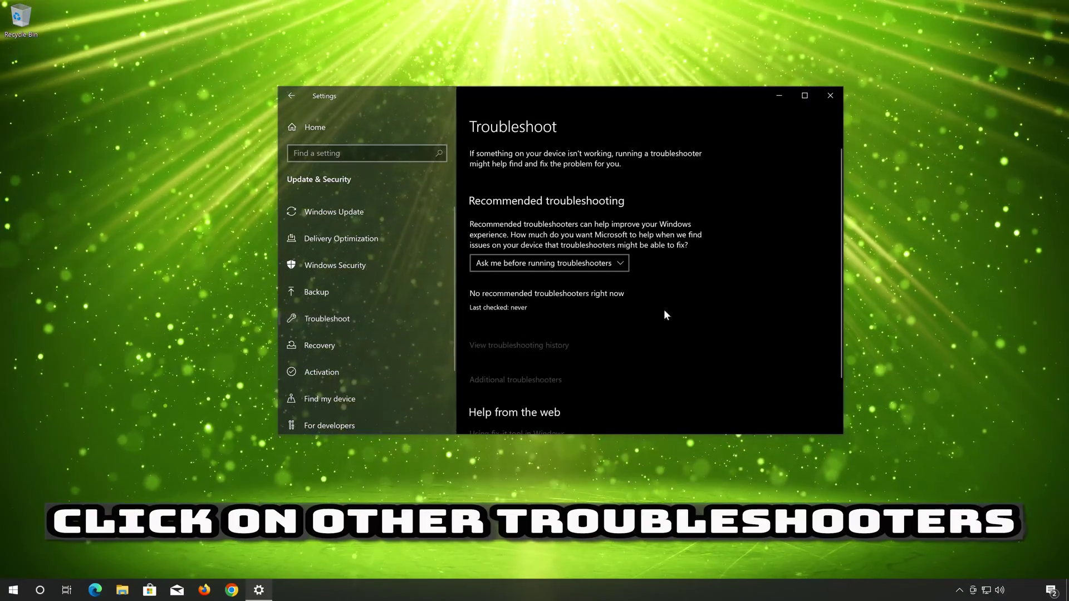
pyautogui.scroll(-1, 670, 315)
pyautogui.scroll(1, 679, 312)
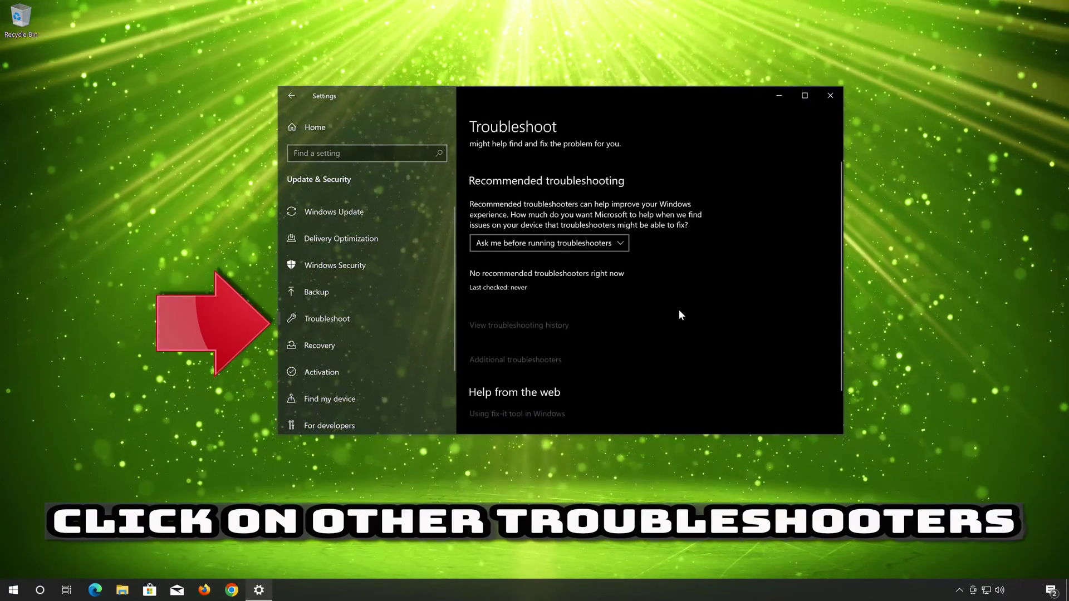
pyautogui.scroll(-1, 680, 312)
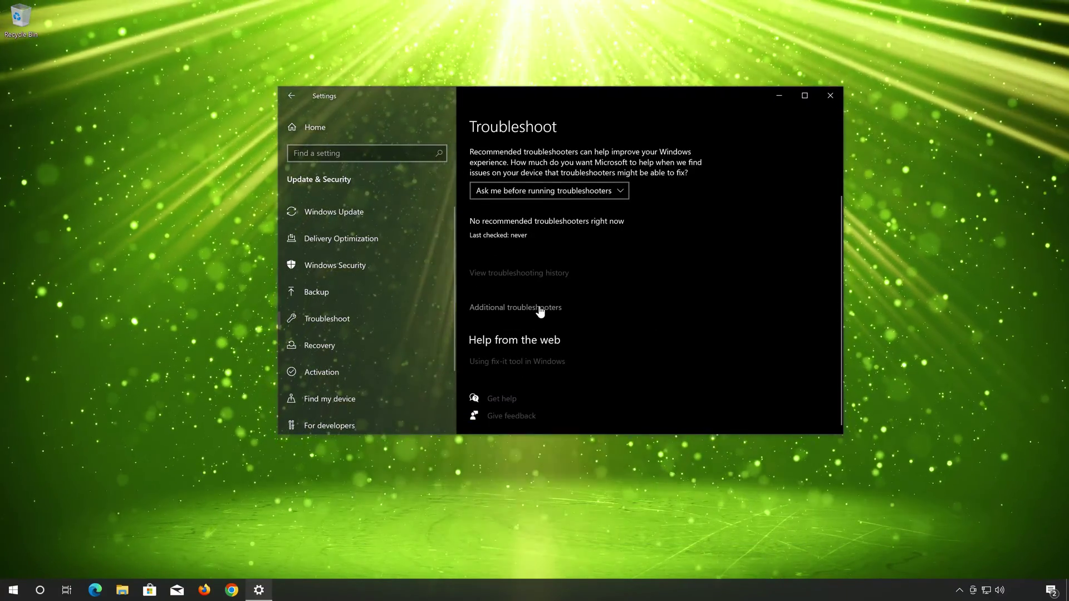
pyautogui.click(539, 310)
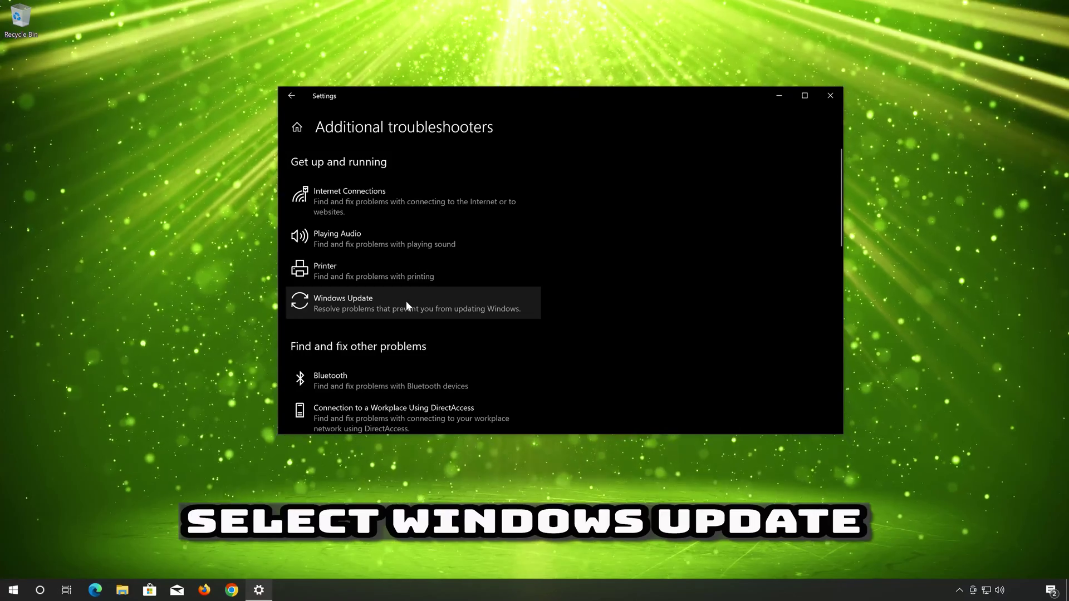
# Run the Windows Update troubleshooter, then close it and the Settings window once troubleshooting has completed.
pyautogui.click(405, 300)
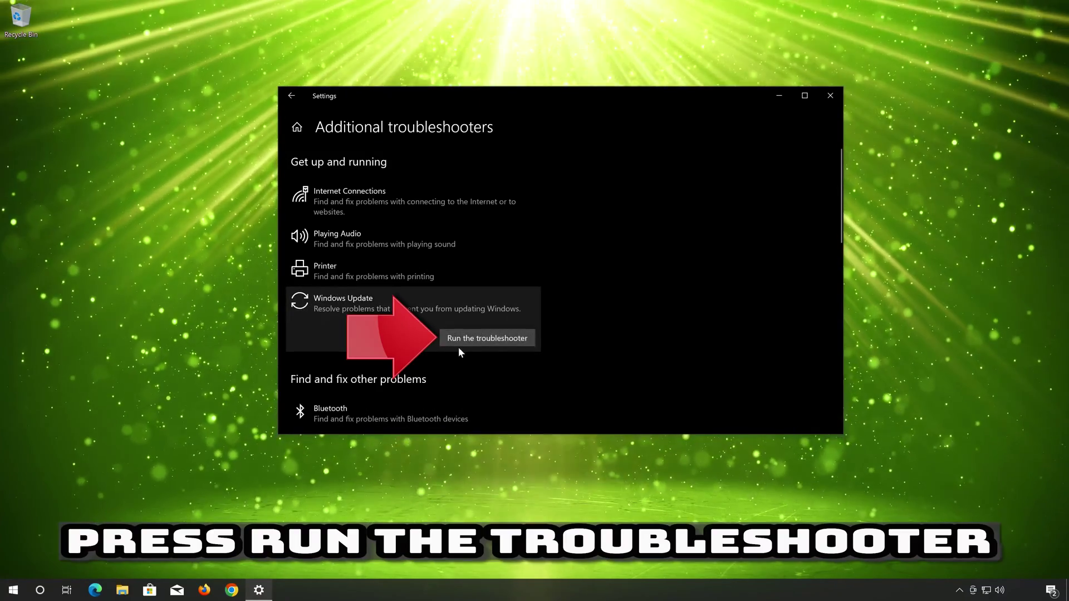
pyautogui.click(497, 338)
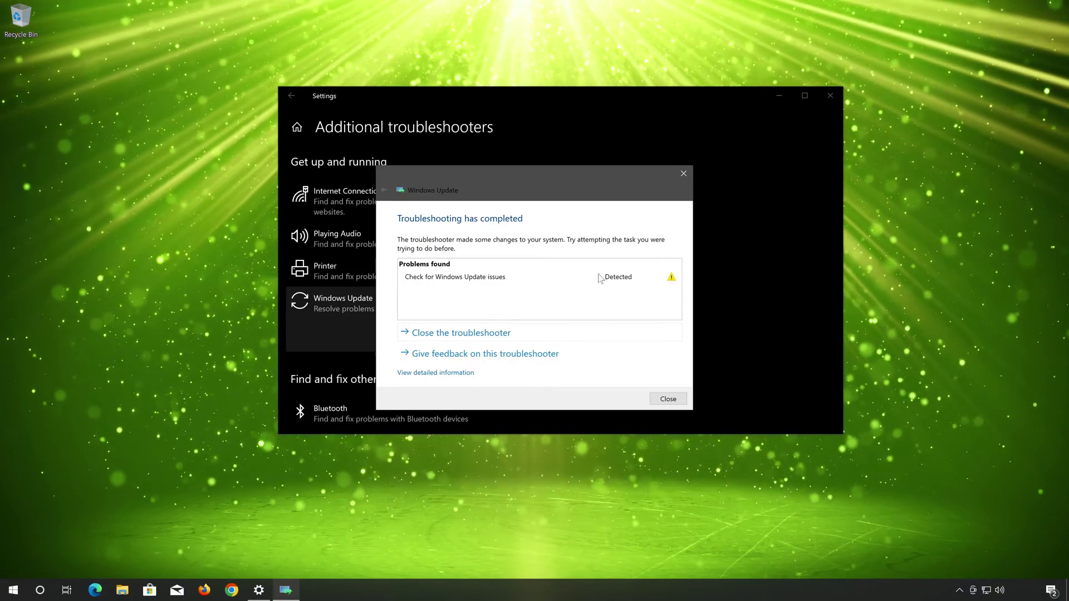
pyautogui.click(670, 400)
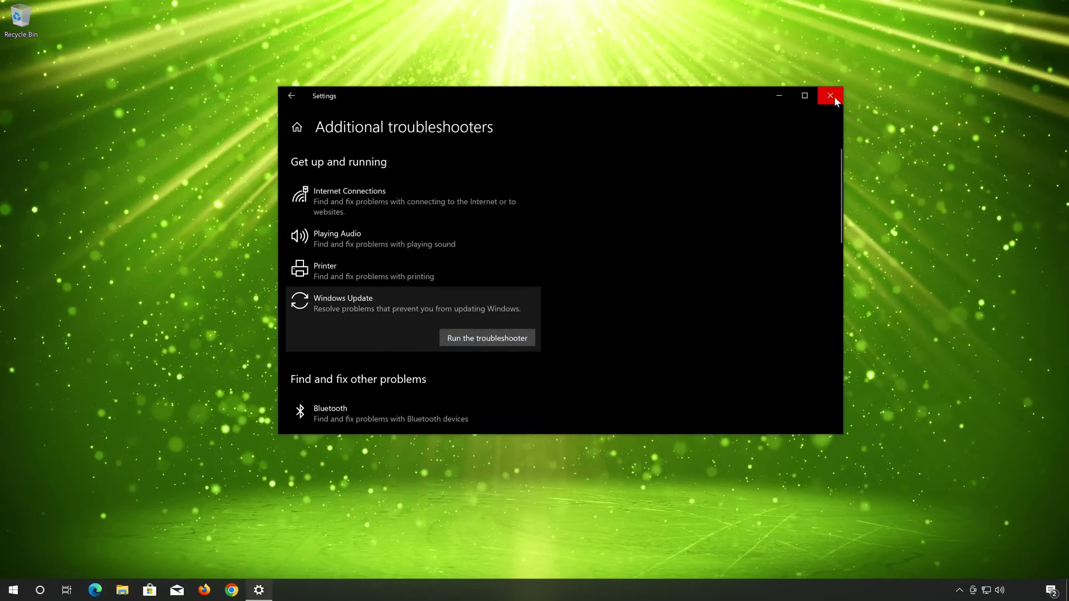
pyautogui.click(834, 98)
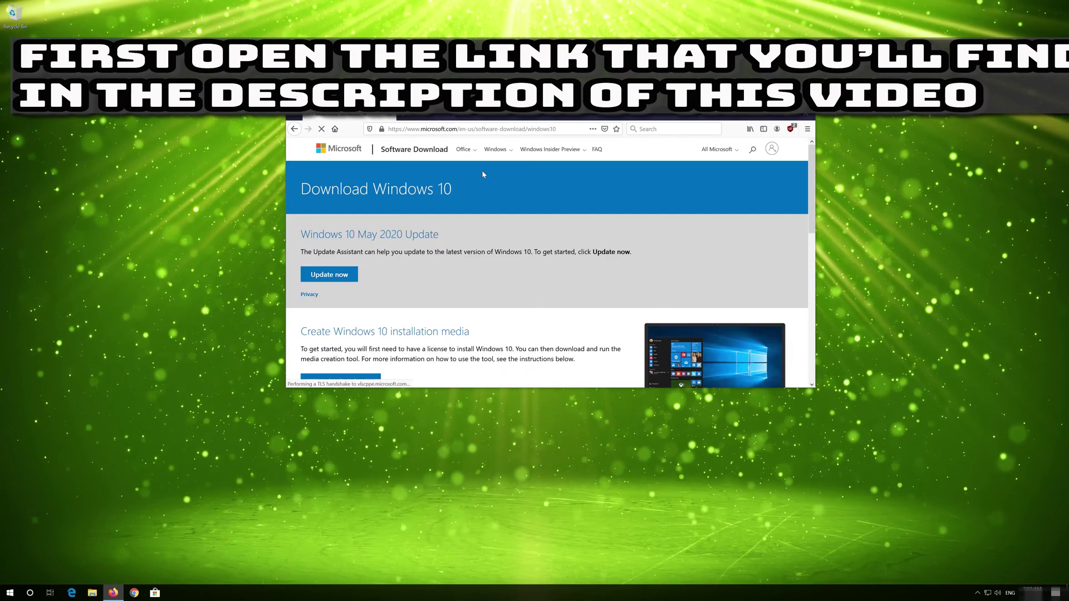
# Download and save MediaCreationTool2004.exe from Microsoft's Download Windows 10 page, and close the browser.
pyautogui.scroll(-1, 483, 174)
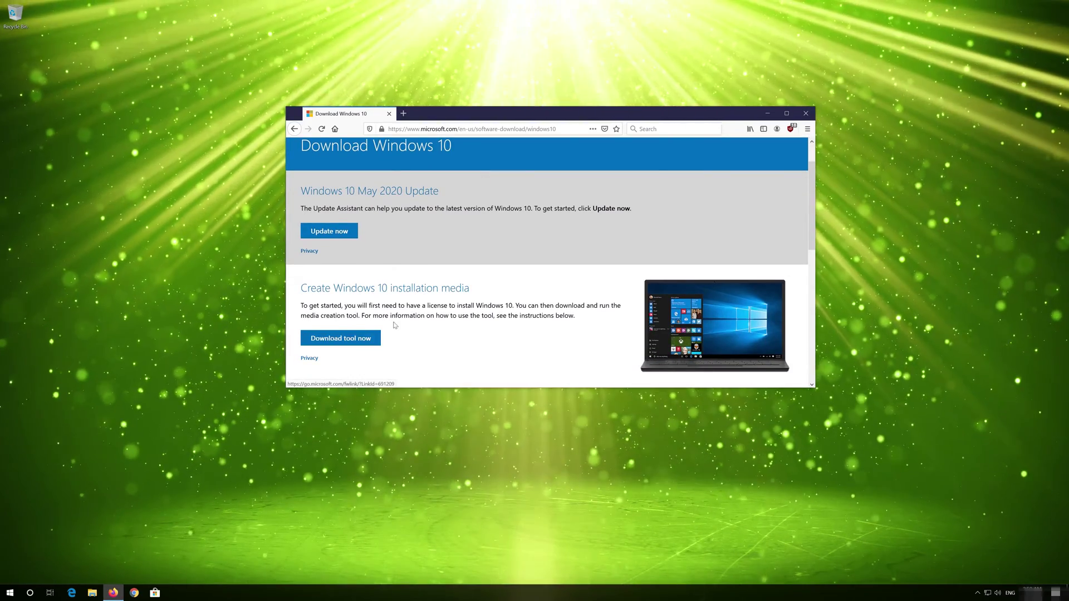
pyautogui.click(367, 338)
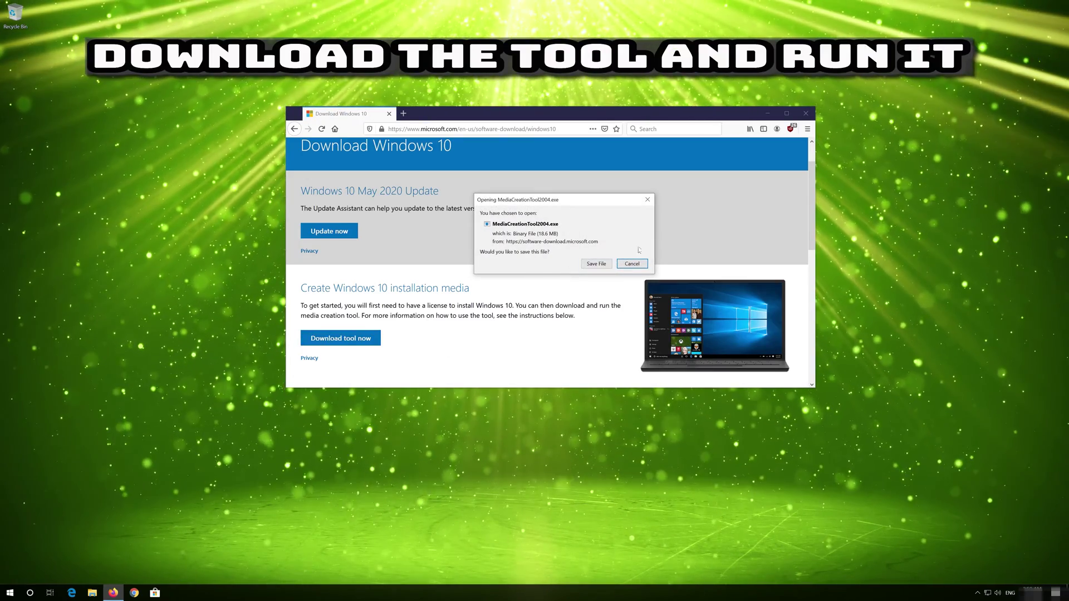
pyautogui.click(592, 265)
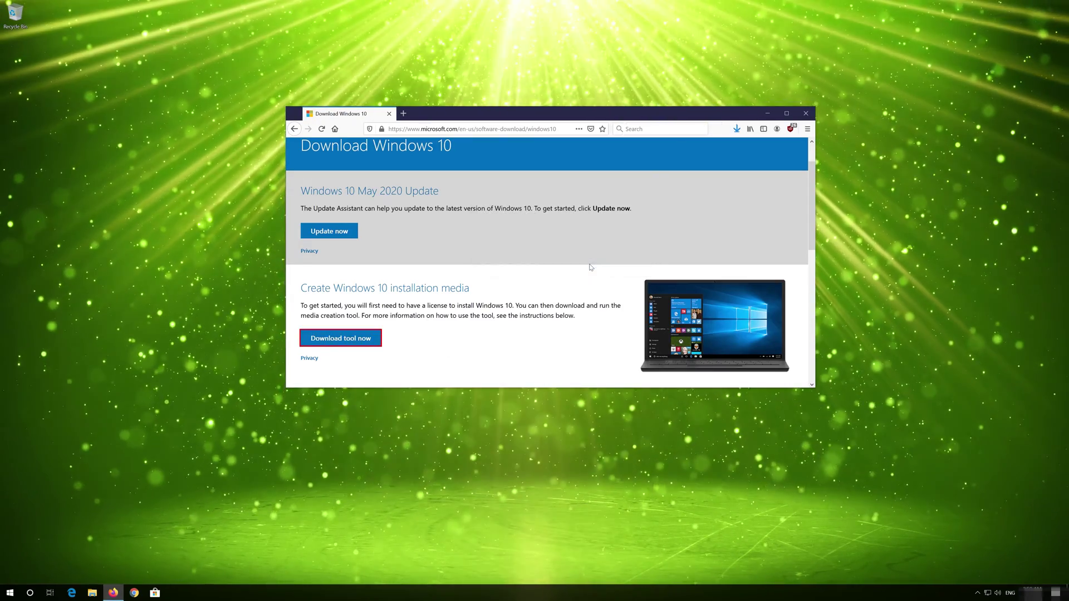
pyautogui.click(802, 112)
# Launch the media creation tool from the desktop, allow it to make changes, and accept its license terms.
pyautogui.doubleClick(15, 62)
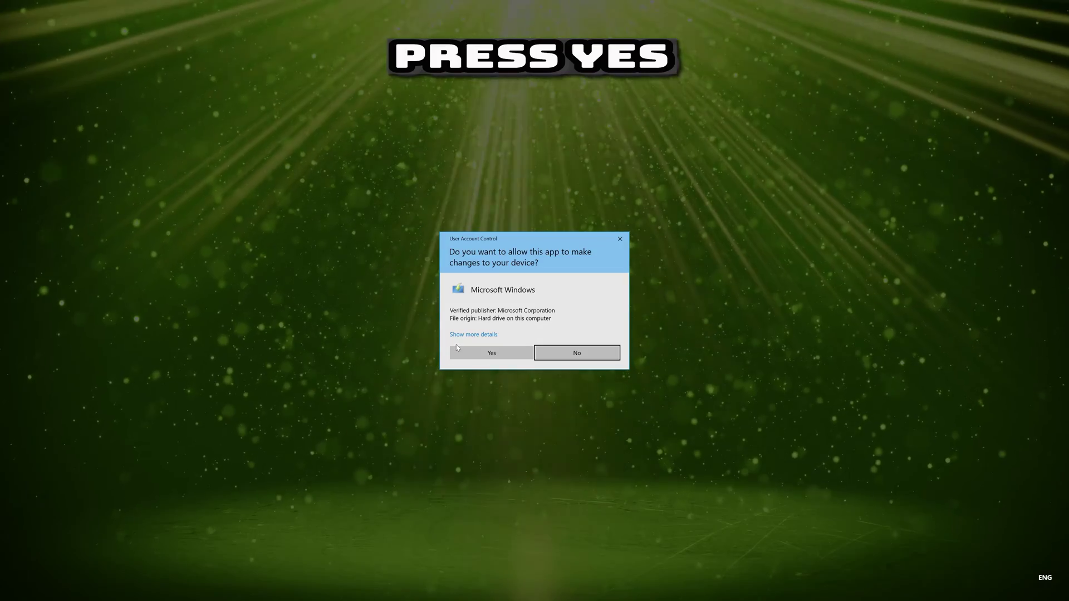
pyautogui.click(487, 356)
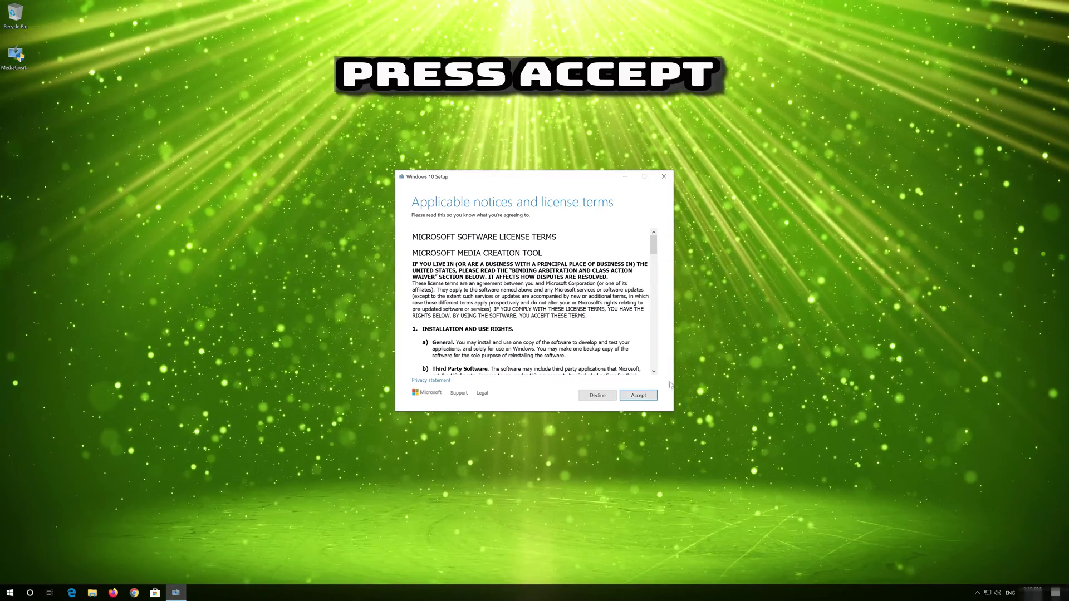
pyautogui.click(639, 395)
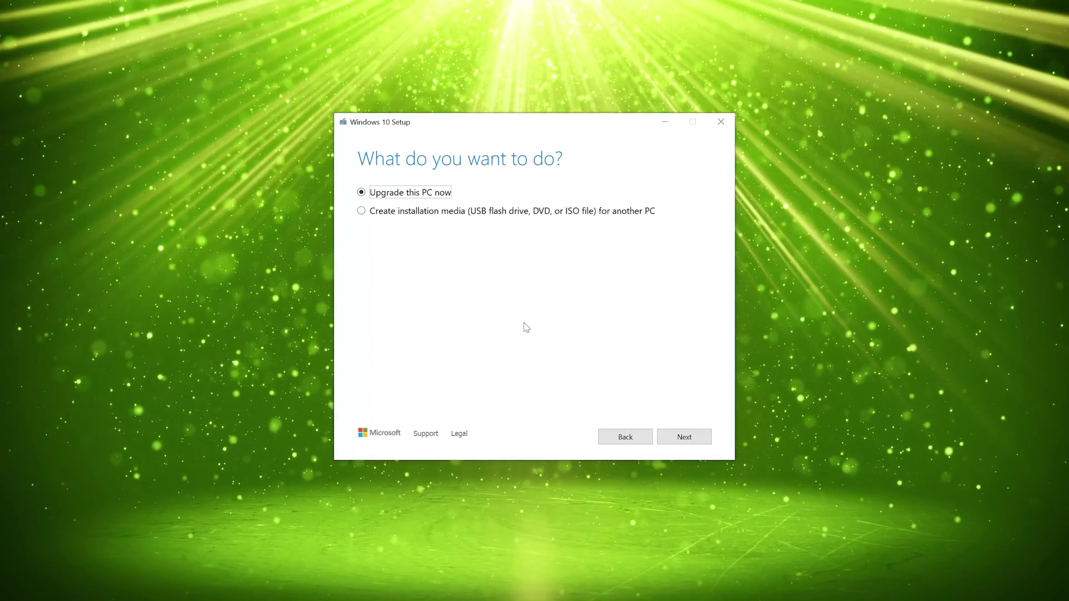
# Proceed with Upgrade this PC now, accept the license terms, and start installing Windows 10 Pro with personal files and apps kept.
pyautogui.click(679, 442)
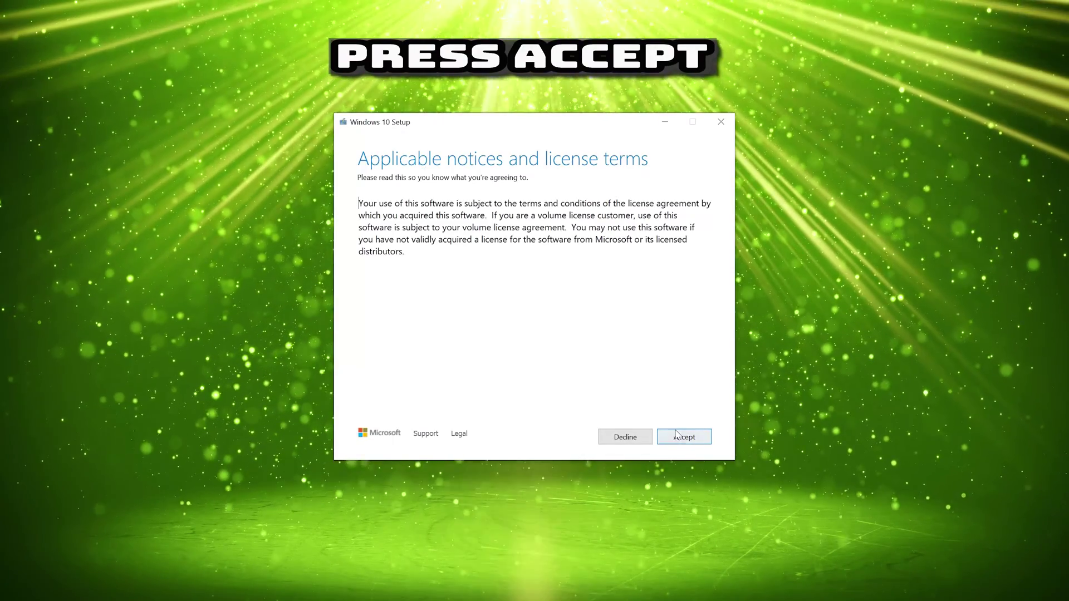
pyautogui.click(684, 438)
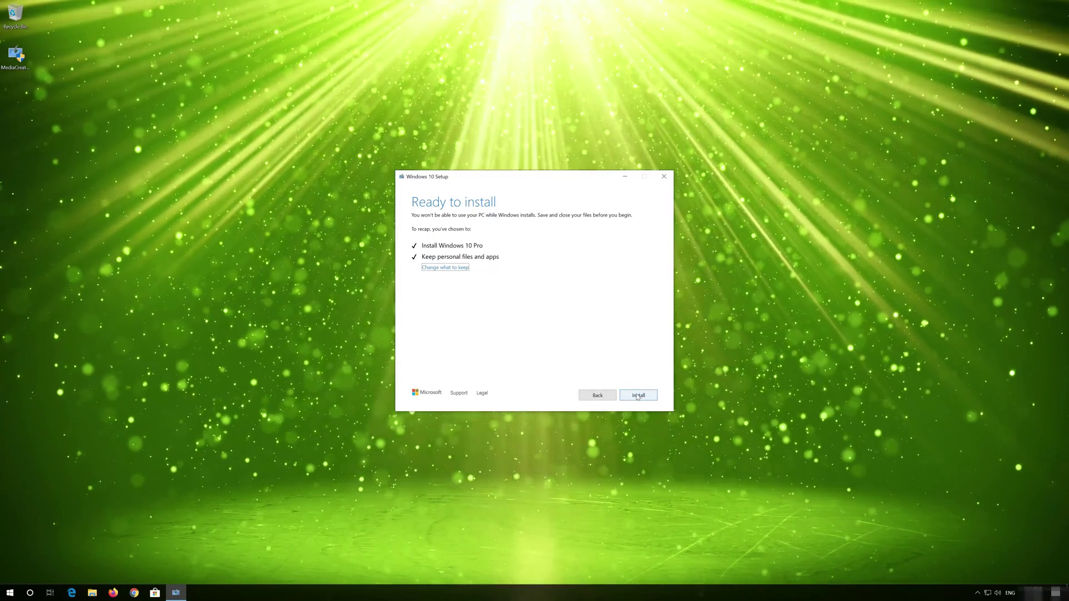
pyautogui.click(637, 396)
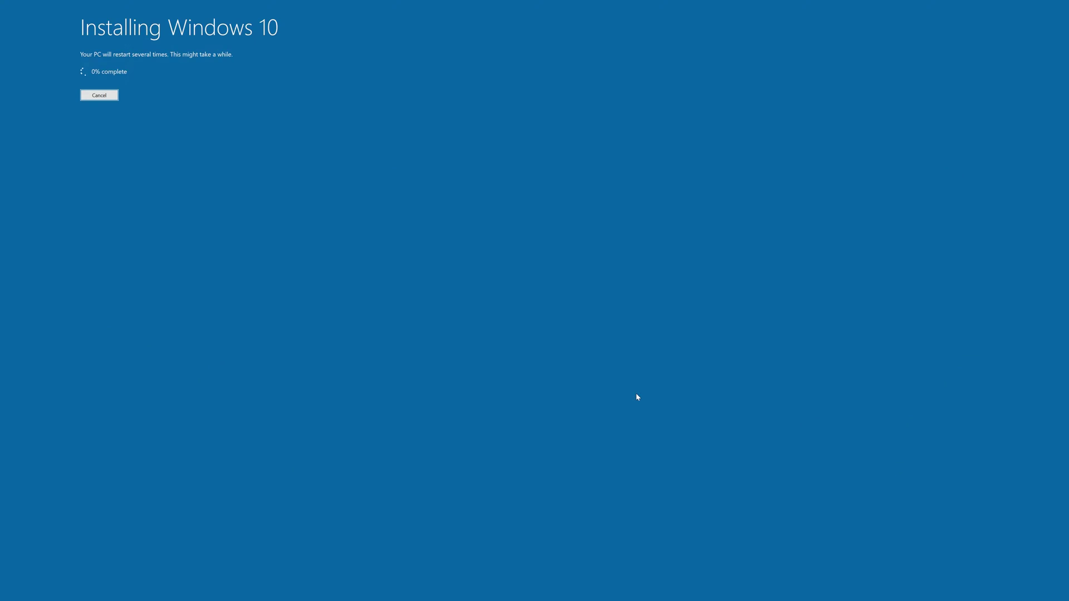